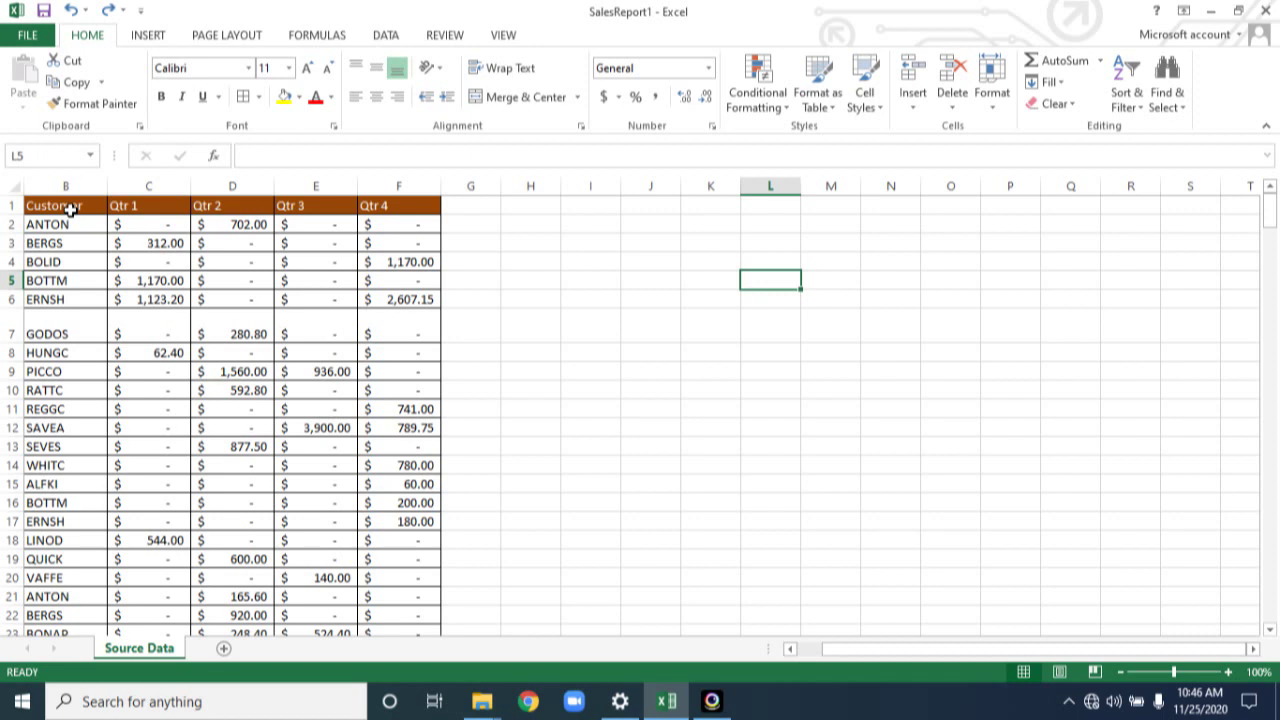
{"action": "left_click", "coordinate": [68, 207]}
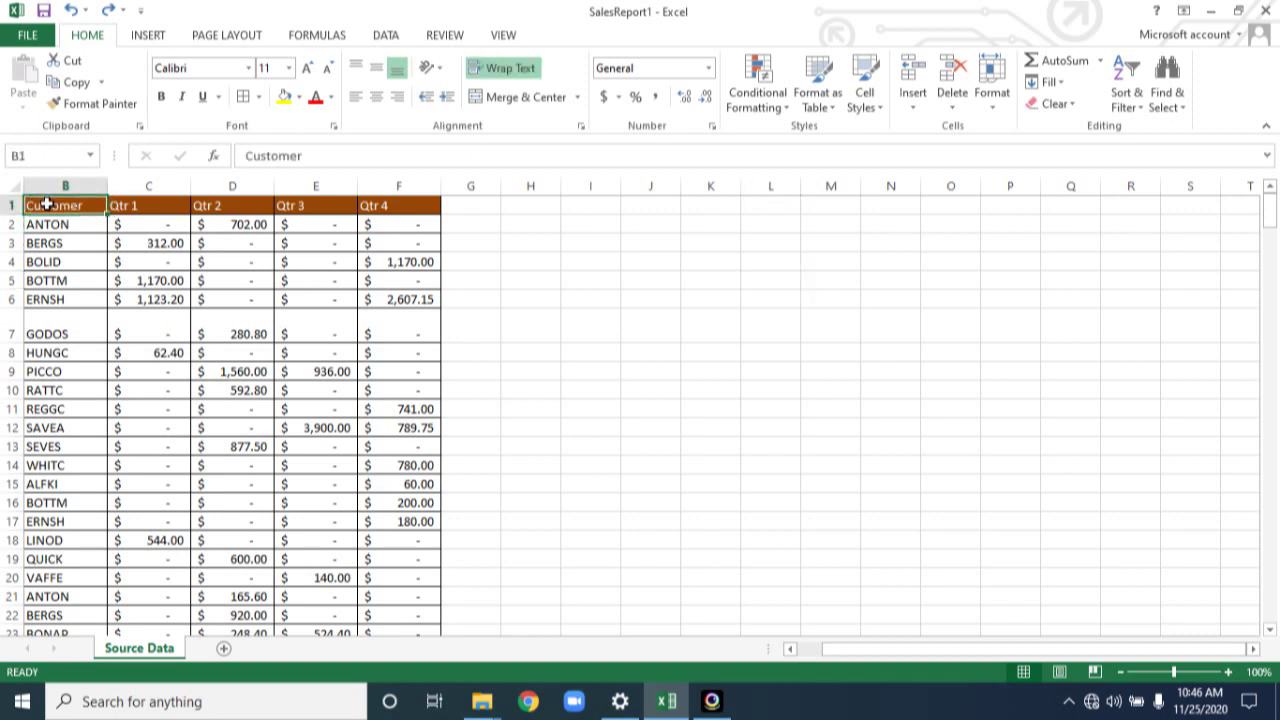
{"action": "left_click", "coordinate": [712, 244]}
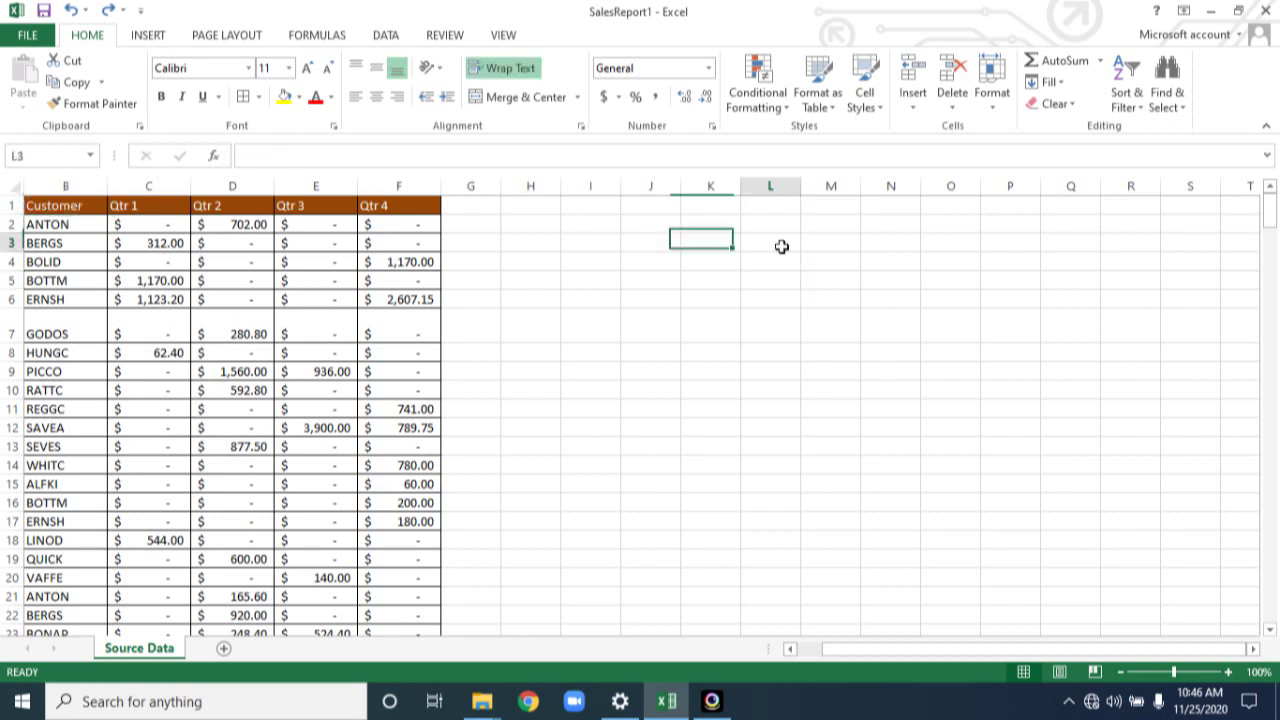
{"action": "left_click", "coordinate": [775, 246]}
Copy the customer sales table in B1:F278 and paste it at cell A1 of a new worksheet
{"action": "left_click_drag", "start_coordinate": [90, 197], "coordinate": [424, 716]}
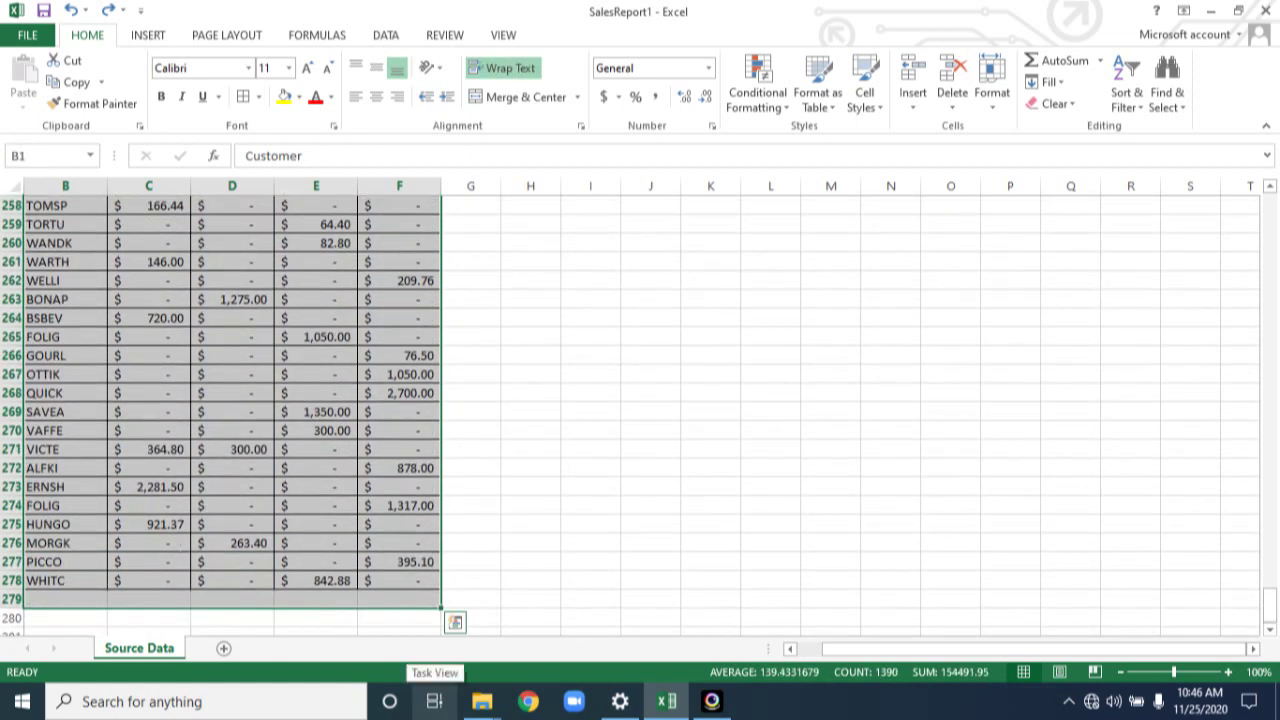
{"action": "key", "text": "shift+Up"}
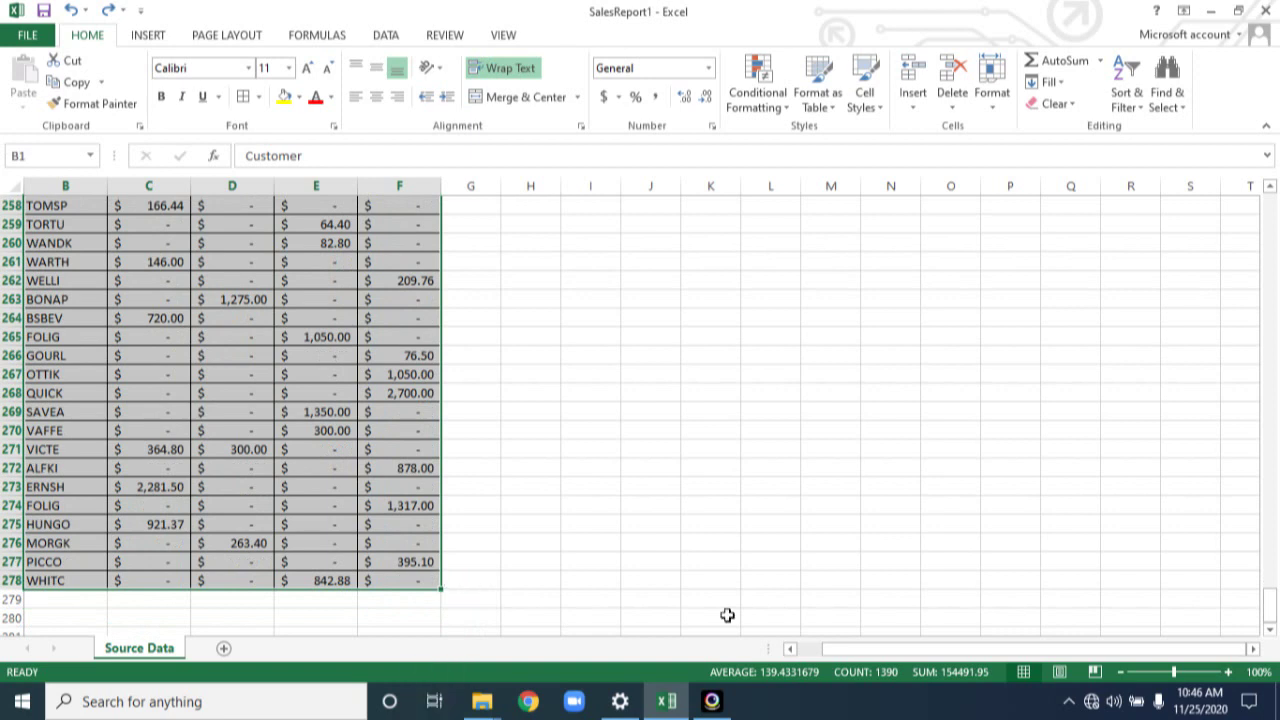
{"action": "left_click", "coordinate": [75, 84]}
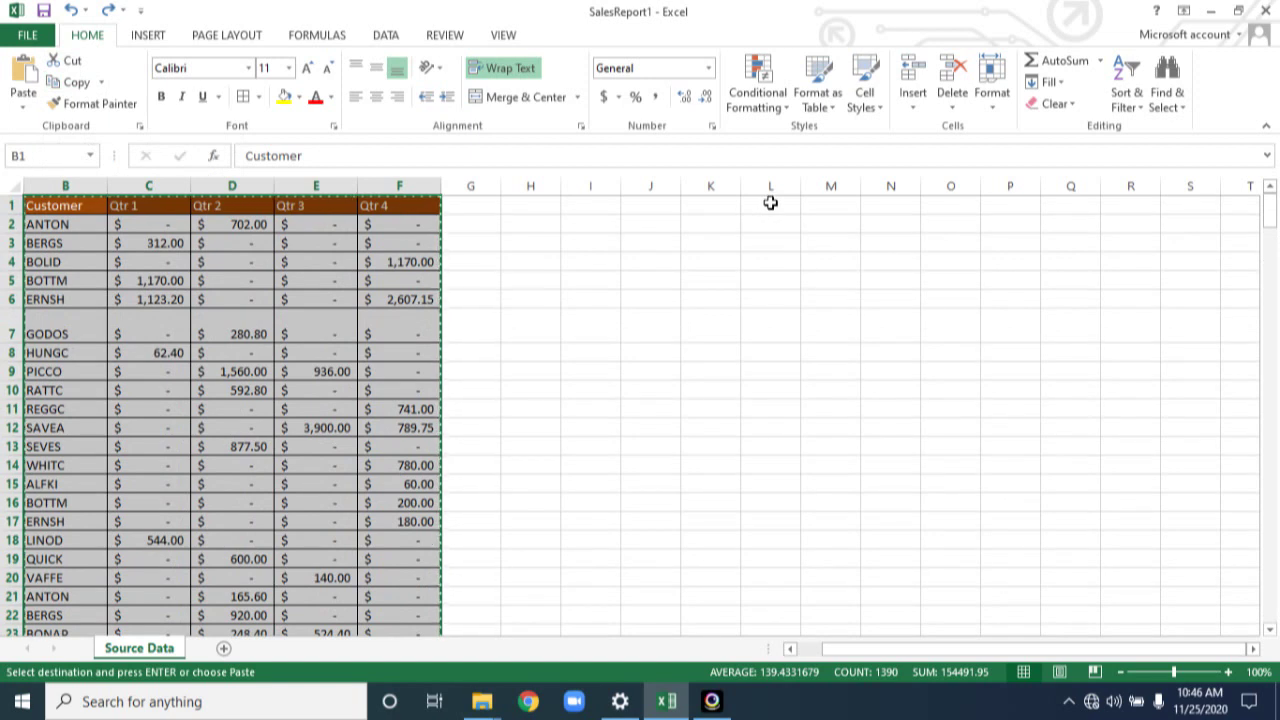
{"action": "left_click", "coordinate": [223, 651]}
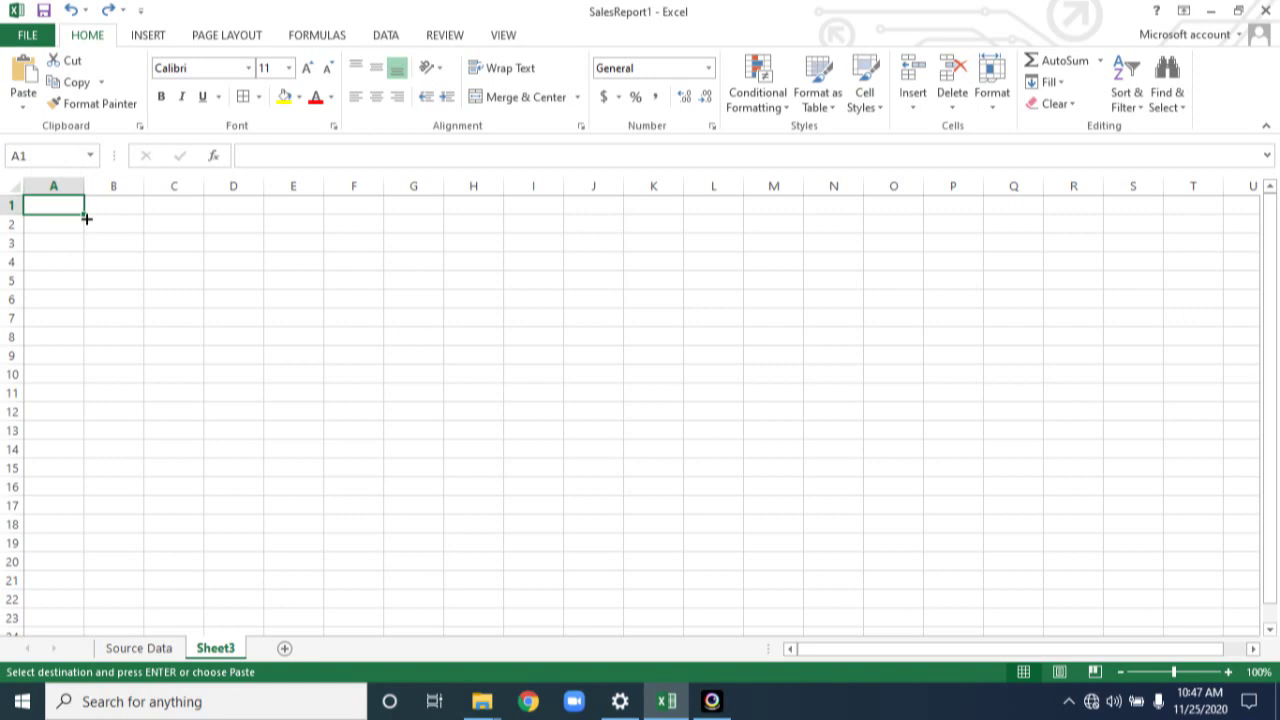
{"action": "key", "text": "ctrl+v"}
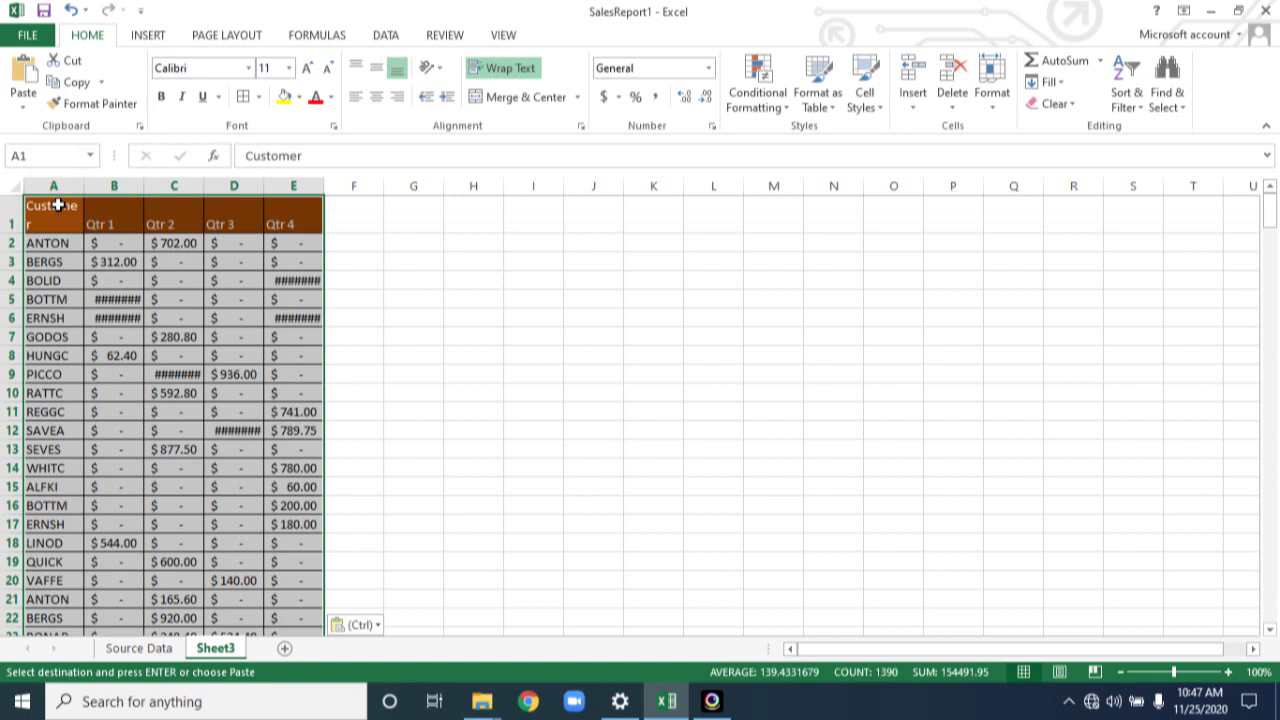
{"action": "left_click", "coordinate": [378, 626]}
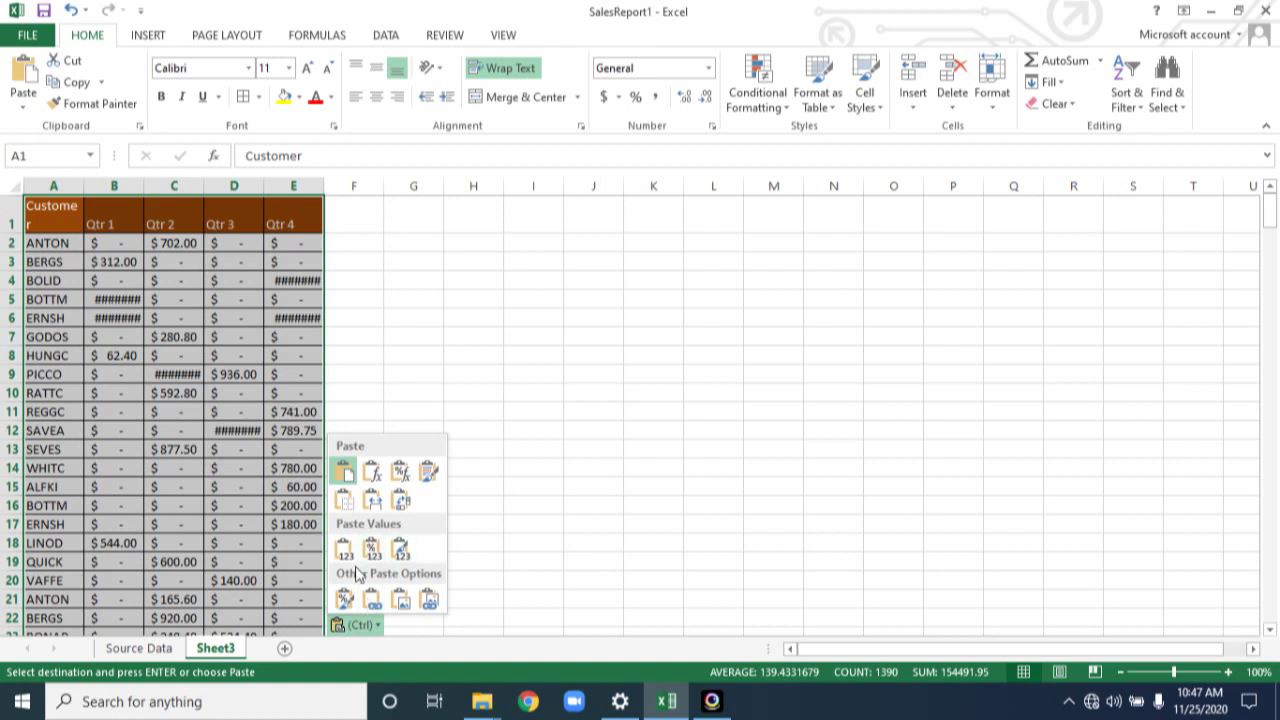
{"action": "left_click", "coordinate": [497, 528]}
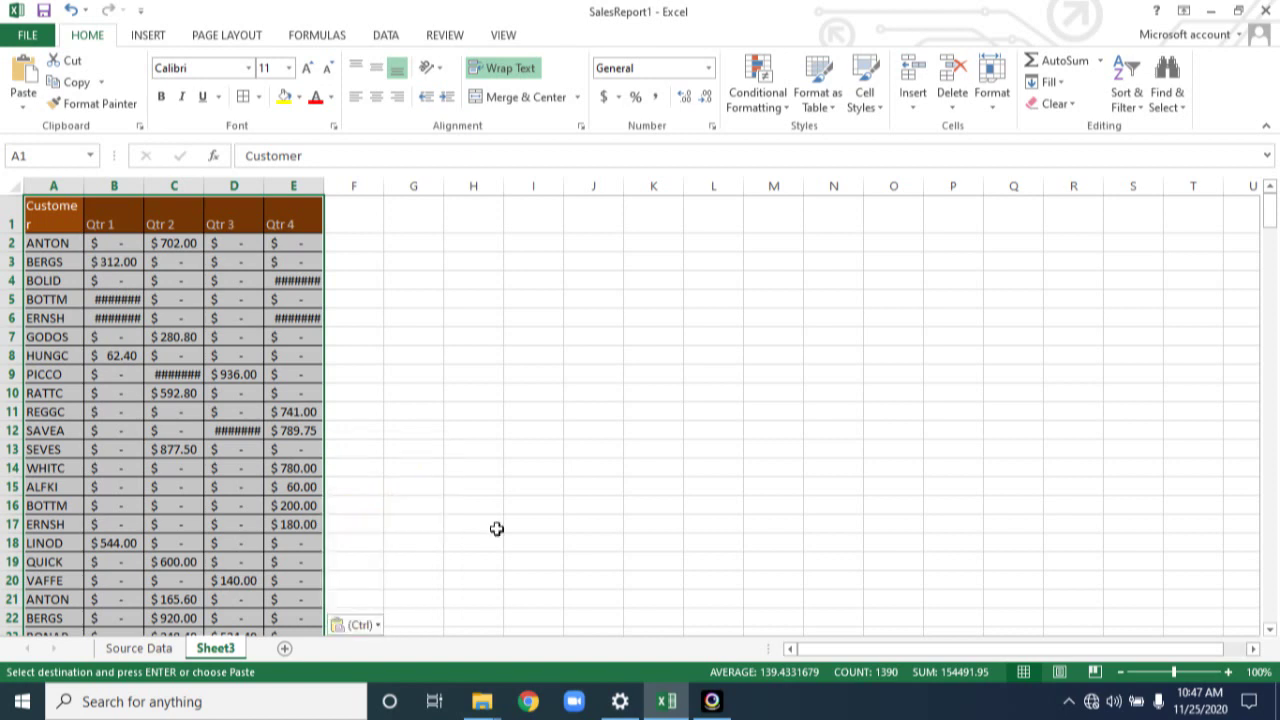
Auto-fit the widths of columns A through E to their contents on the new sheet
{"action": "double_click", "coordinate": [84, 180]}
{"action": "left_click_drag", "start_coordinate": [141, 186], "coordinate": [142, 187]}
{"action": "double_click", "coordinate": [142, 187]}
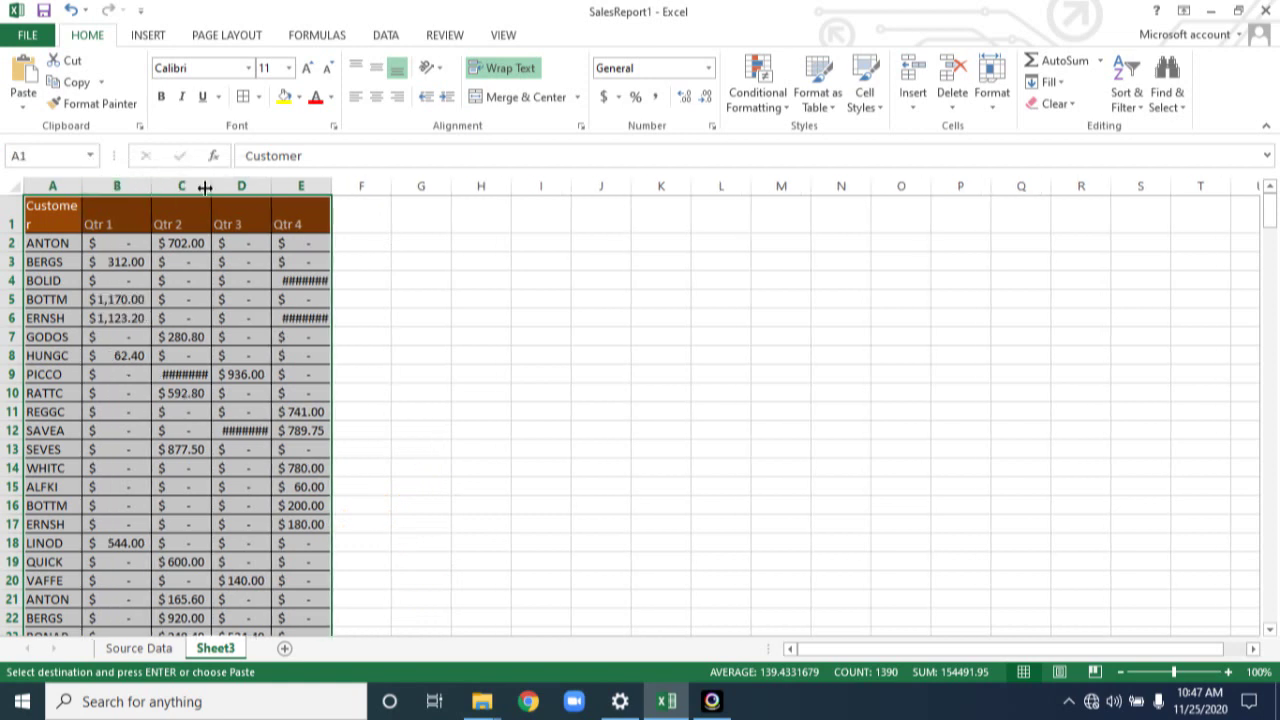
{"action": "double_click", "coordinate": [205, 187]}
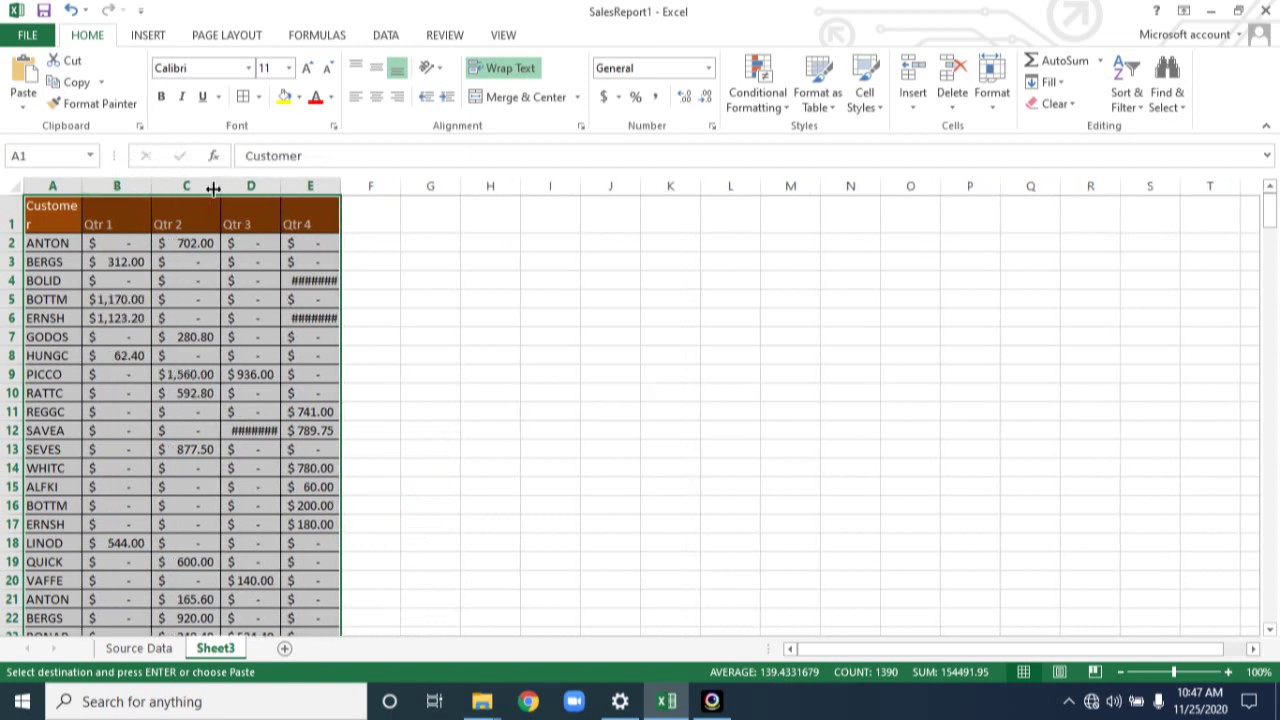
{"action": "double_click", "coordinate": [273, 187]}
{"action": "left_click_drag", "start_coordinate": [348, 188], "coordinate": [348, 189]}
{"action": "double_click", "coordinate": [348, 188]}
{"action": "left_click", "coordinate": [567, 380]}
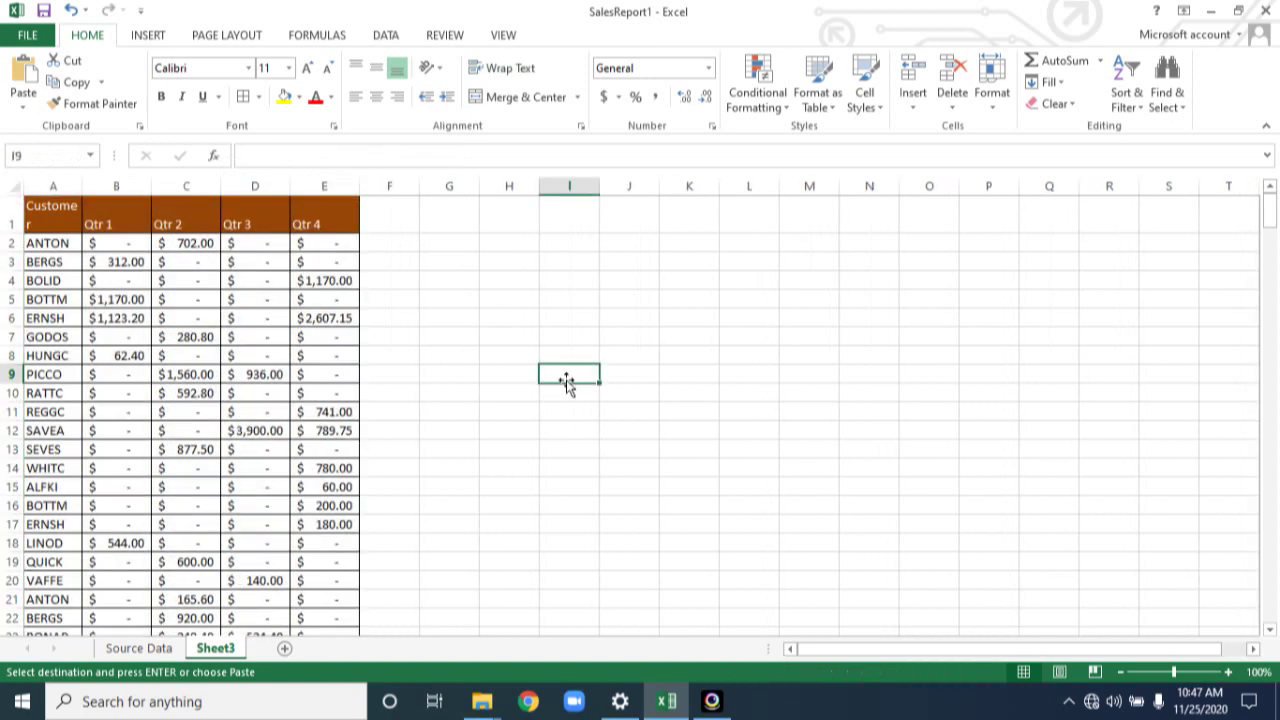
Return to the Source Data sheet and end the pending copy of the table
{"action": "left_click", "coordinate": [149, 650]}
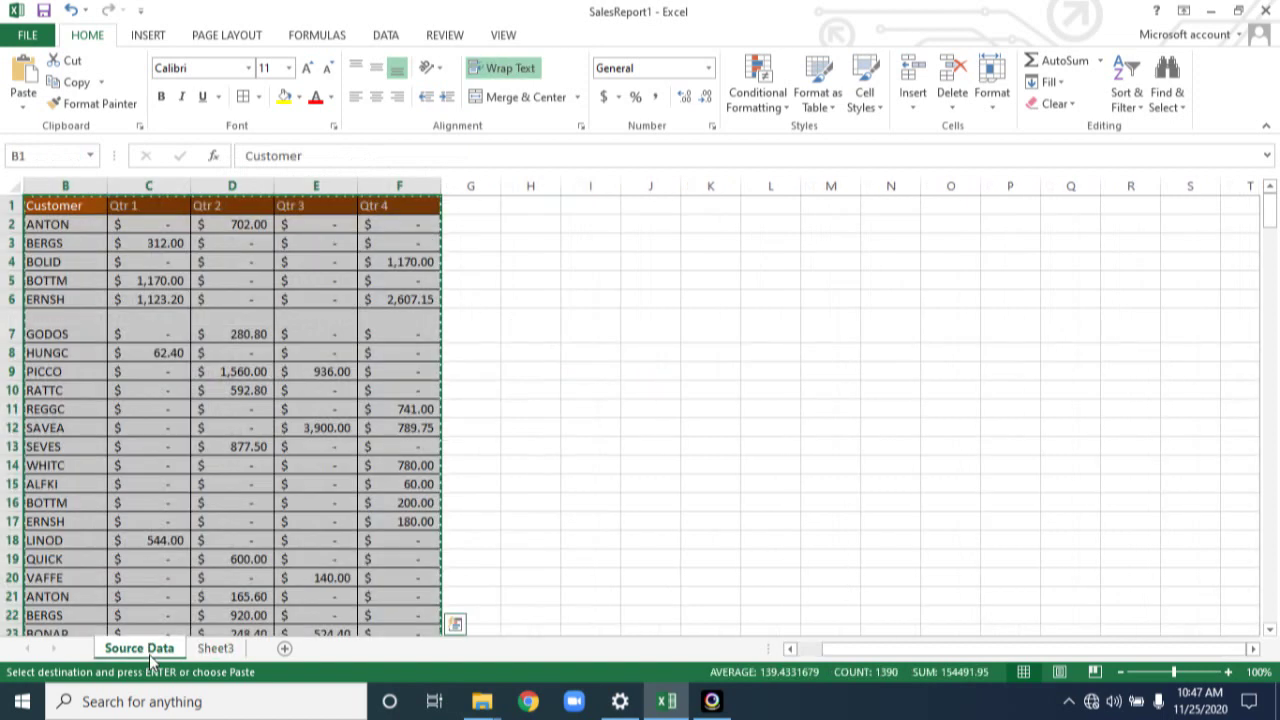
{"action": "left_click", "coordinate": [677, 551]}
{"action": "key", "text": "Escape"}
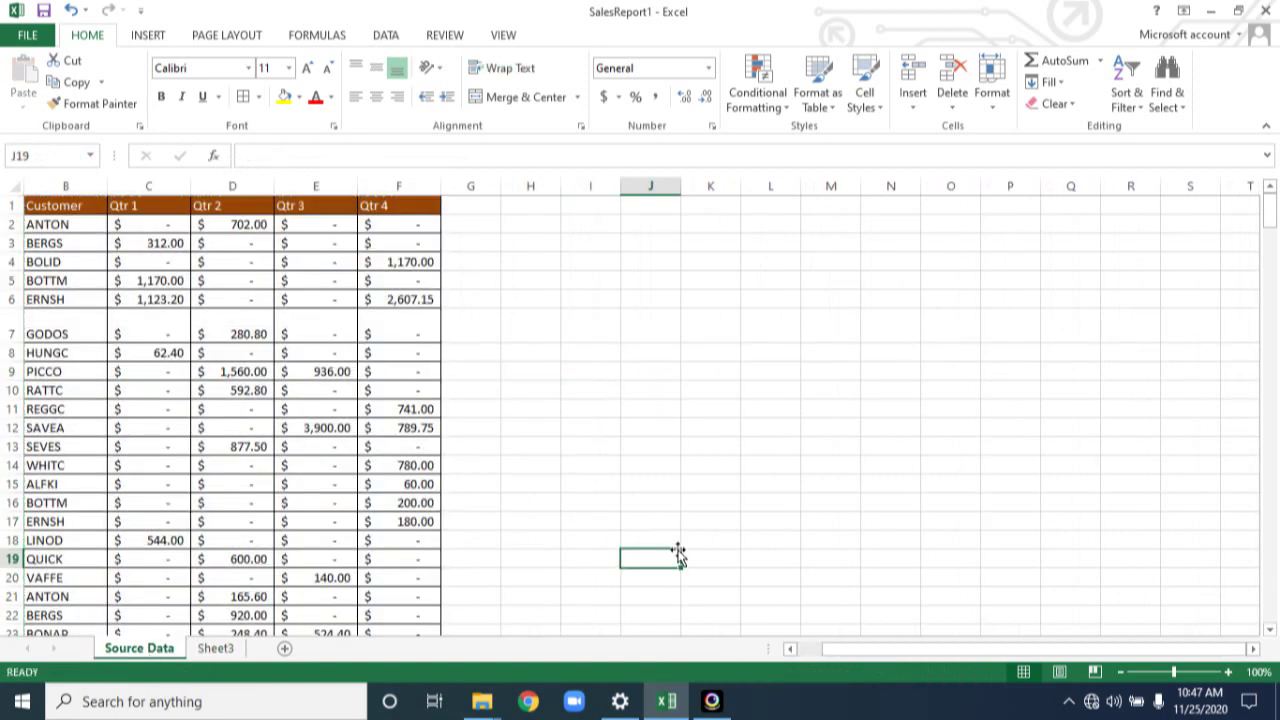
Copy the GODOS, HUNGC and PICCO rows in B7:F9 to cell N6 and auto-fit column P
{"action": "left_click_drag", "start_coordinate": [74, 318], "coordinate": [391, 383]}
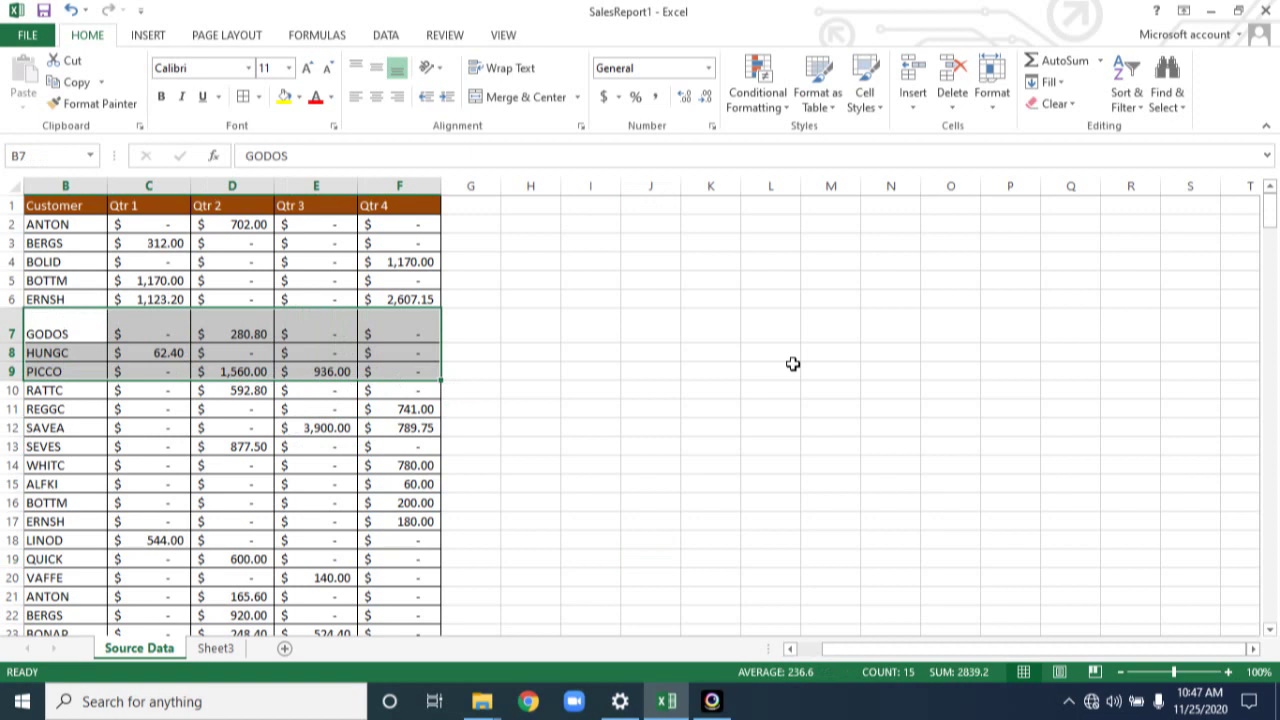
{"action": "key", "text": "ctrl+c"}
{"action": "key", "text": "ctrl+q"}
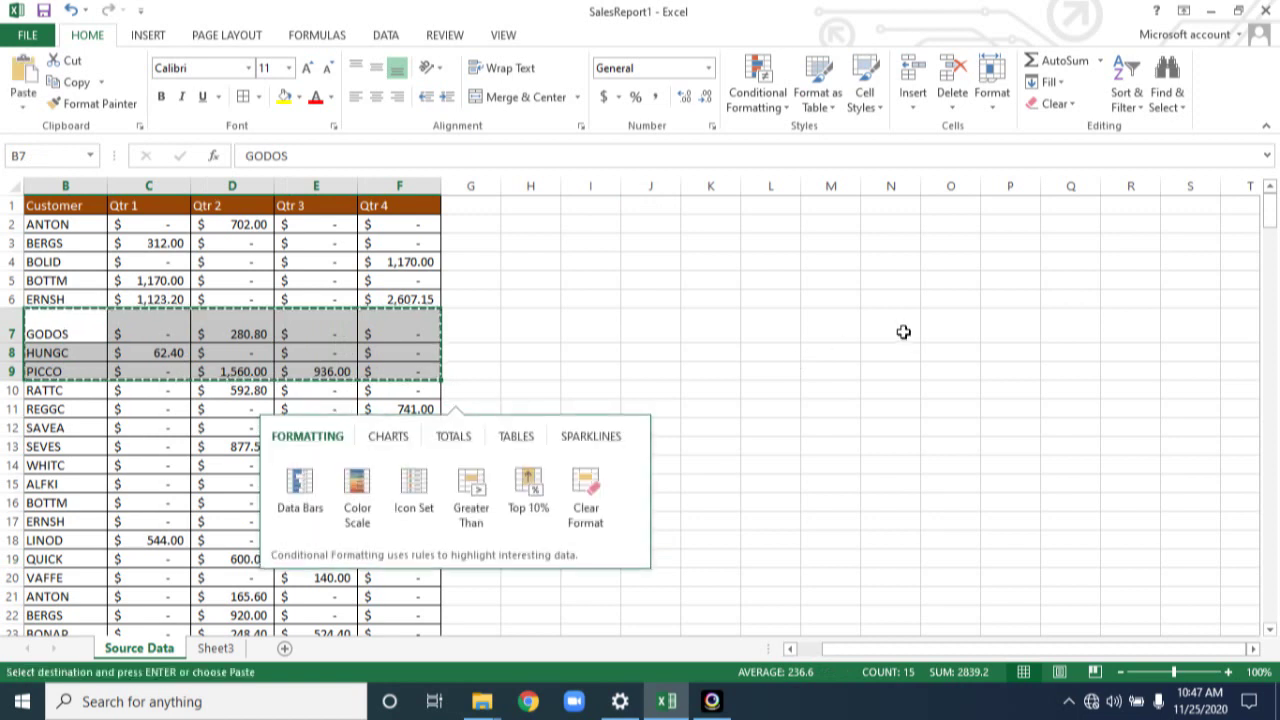
{"action": "left_click", "coordinate": [900, 303]}
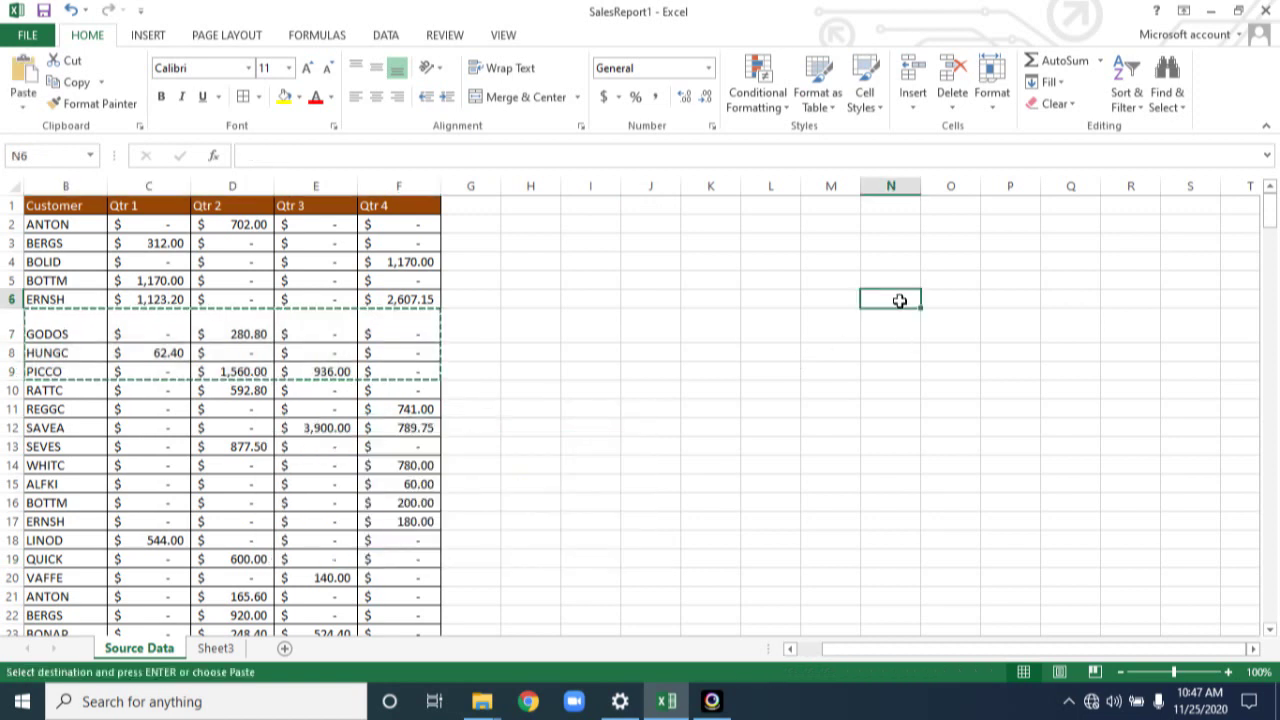
{"action": "key", "text": "ctrl+v"}
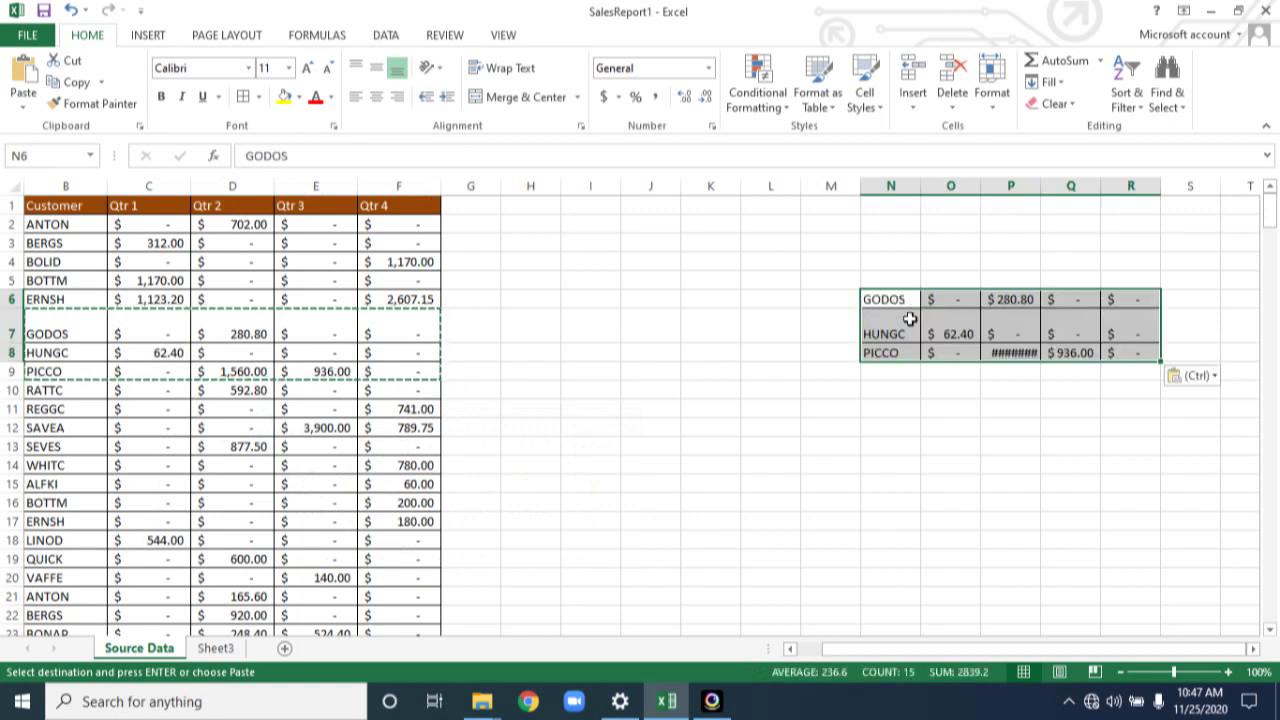
{"action": "double_click", "coordinate": [1041, 186]}
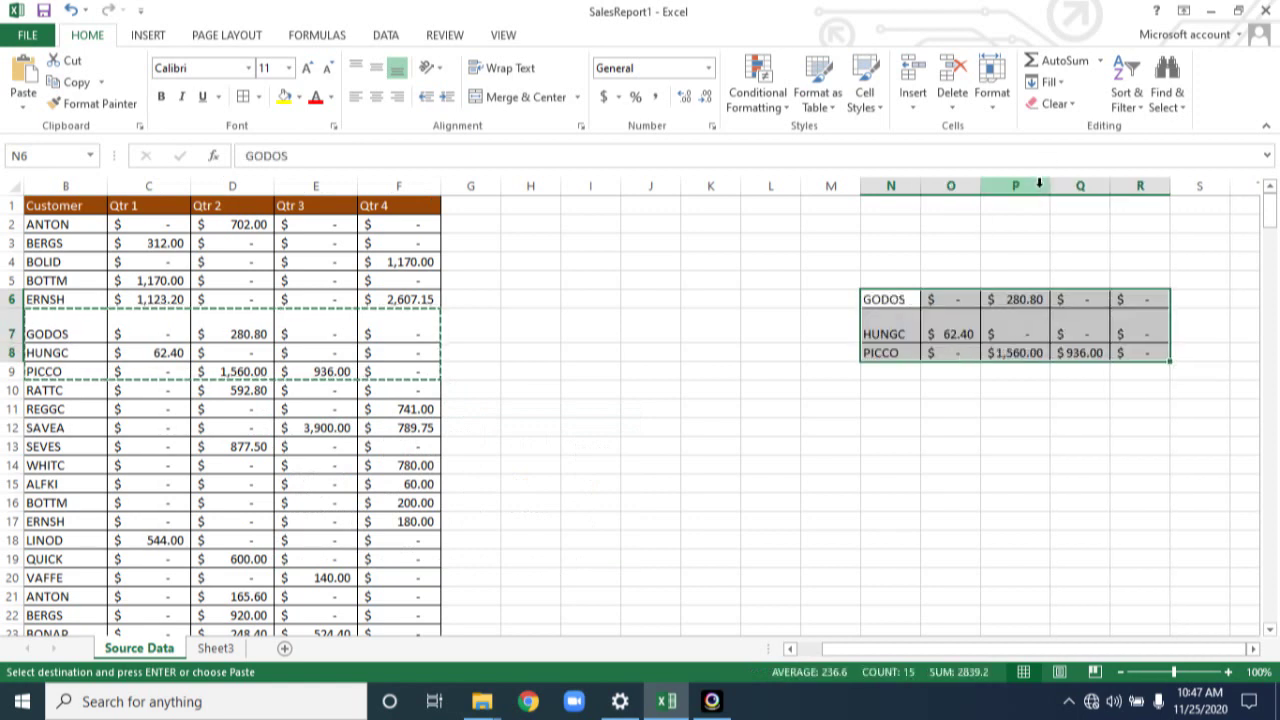
{"action": "left_click", "coordinate": [986, 397]}
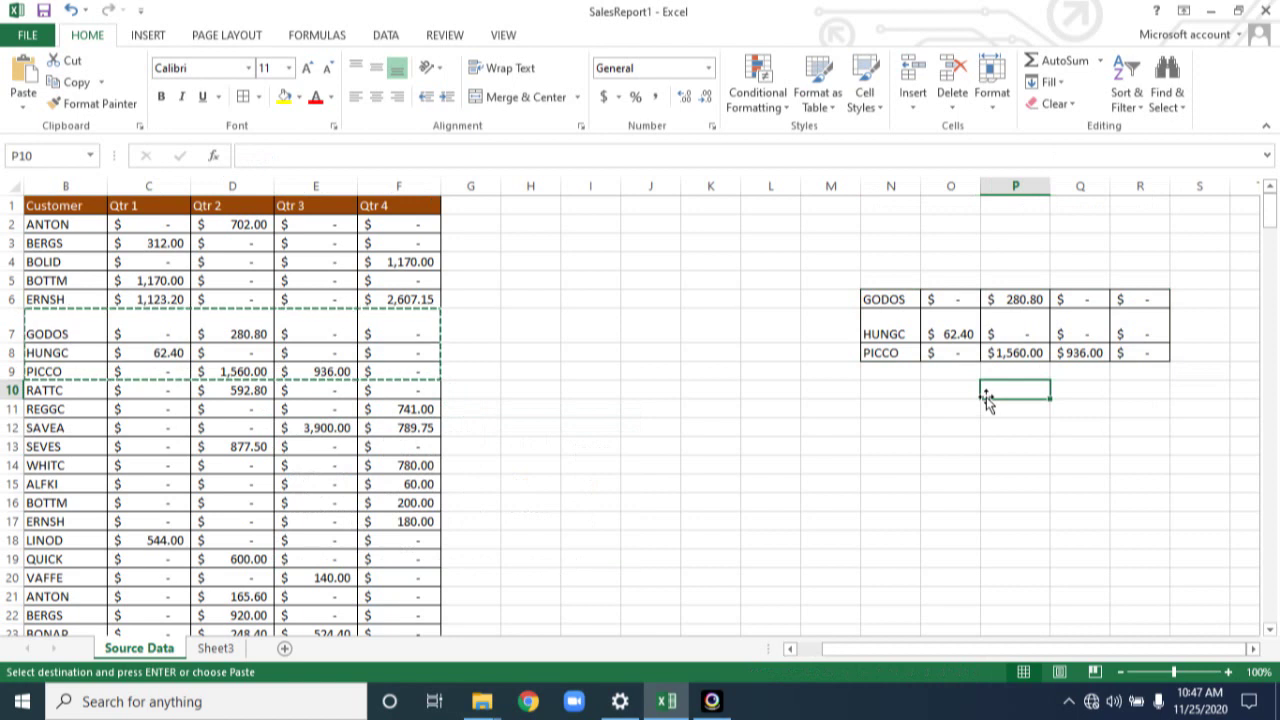
{"action": "key", "text": "Escape"}
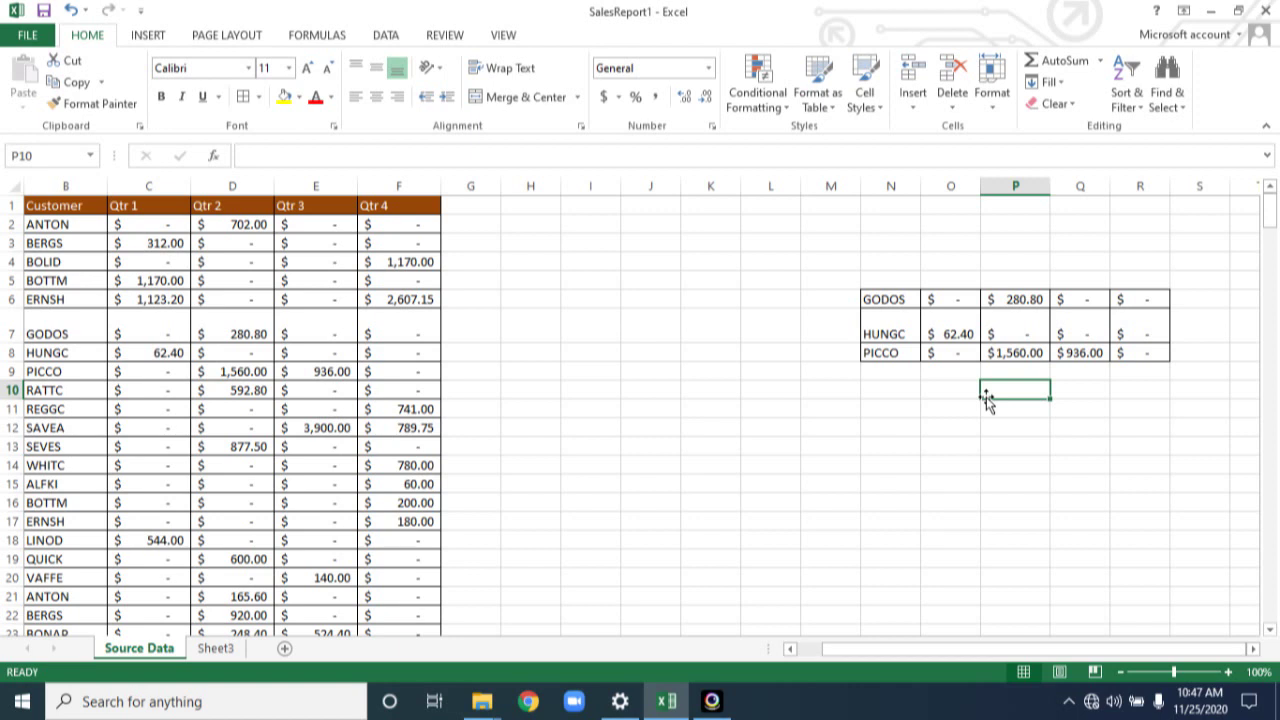
Cut the GODOS, HUNGC and PICCO rows in B7:F9 and paste them at B279, below the table's last row
{"action": "left_click_drag", "start_coordinate": [45, 328], "coordinate": [435, 365]}
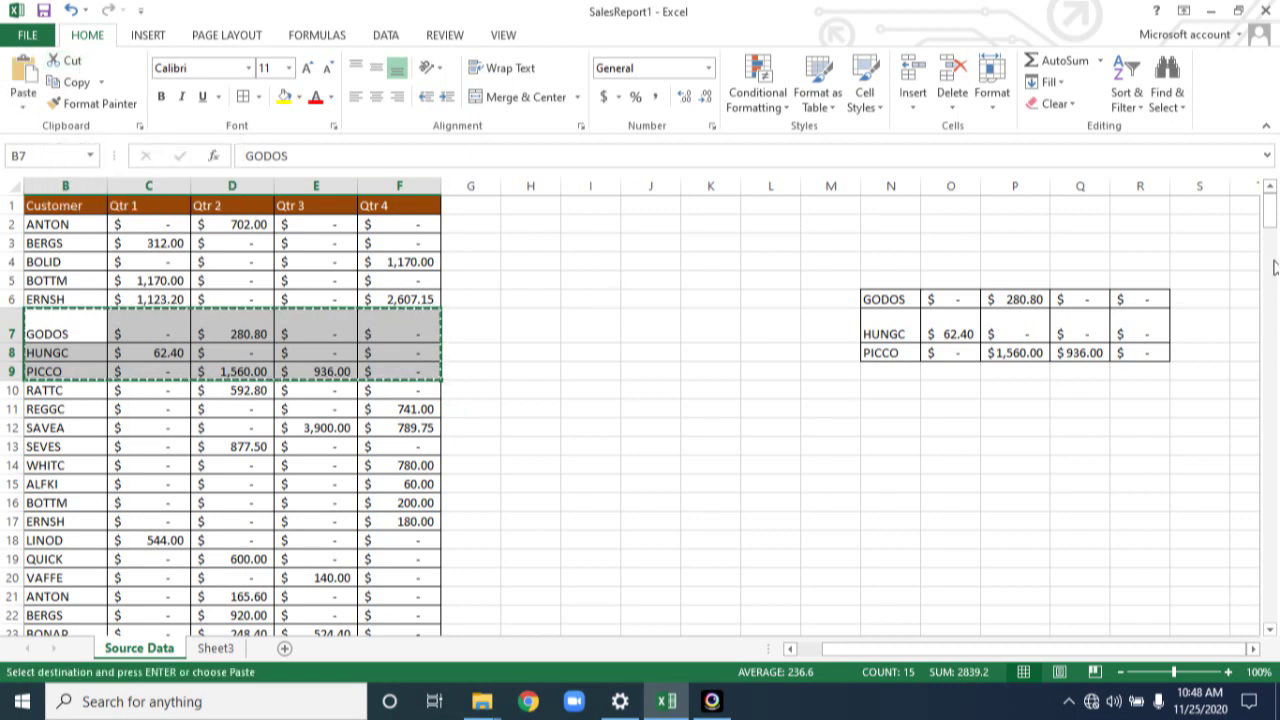
{"action": "left_click_drag", "start_coordinate": [1270, 212], "coordinate": [1270, 604]}
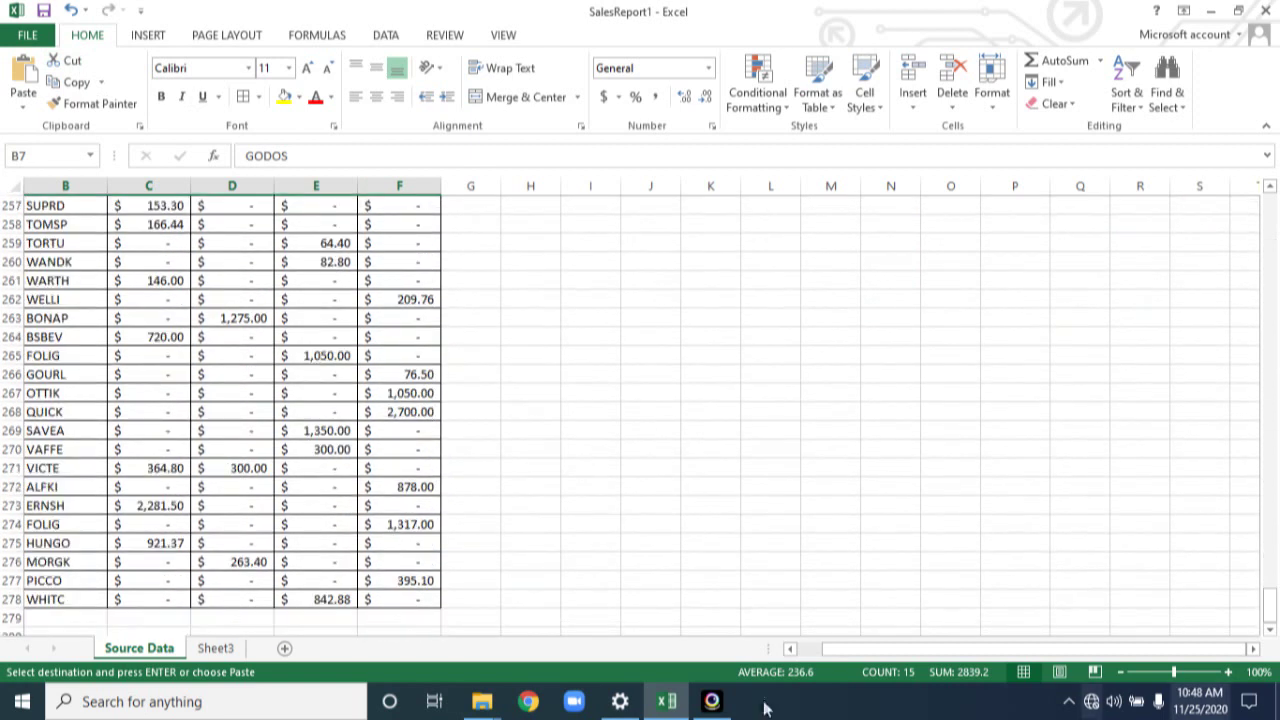
{"action": "left_click", "coordinate": [55, 620]}
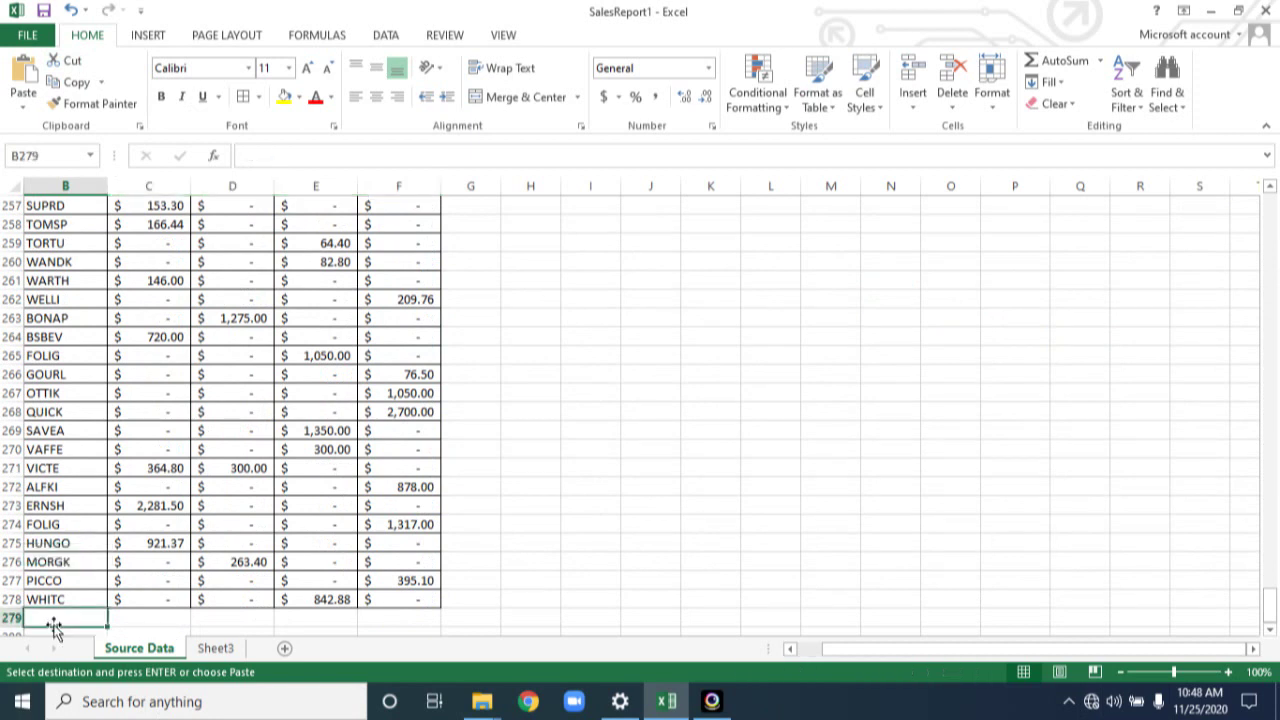
{"action": "key", "text": "Return"}
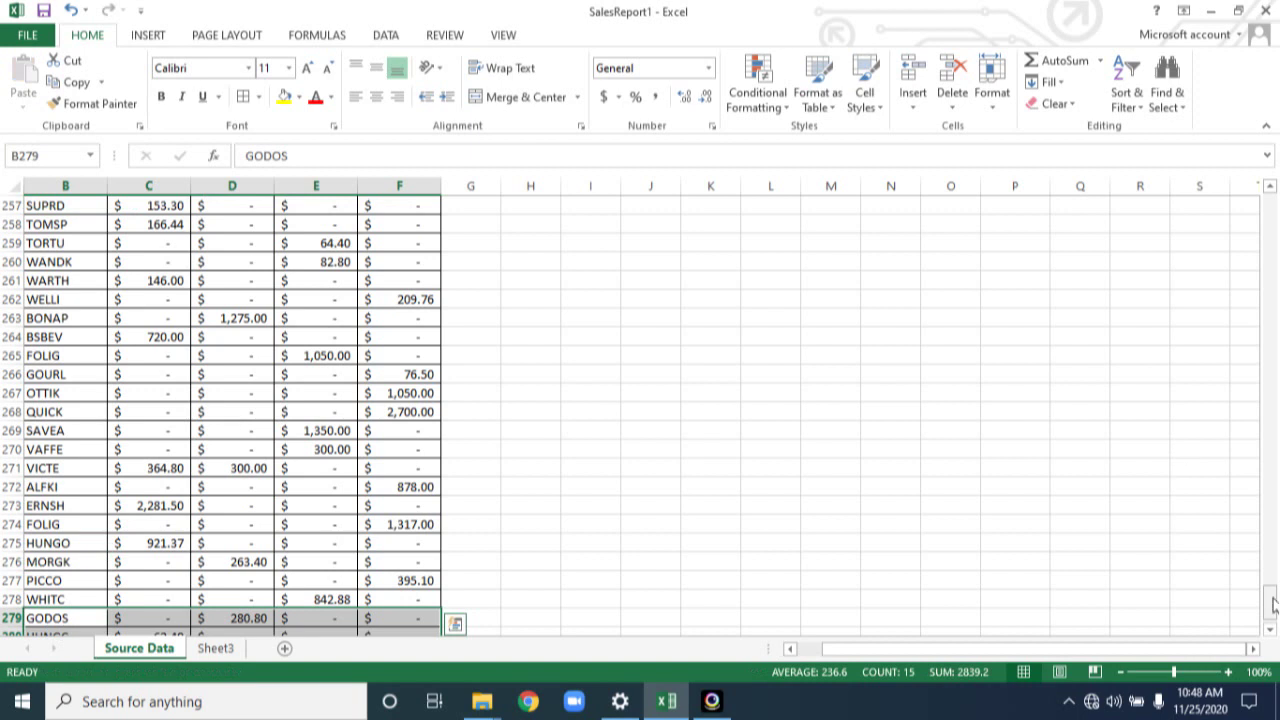
{"action": "double_click", "coordinate": [1271, 630]}
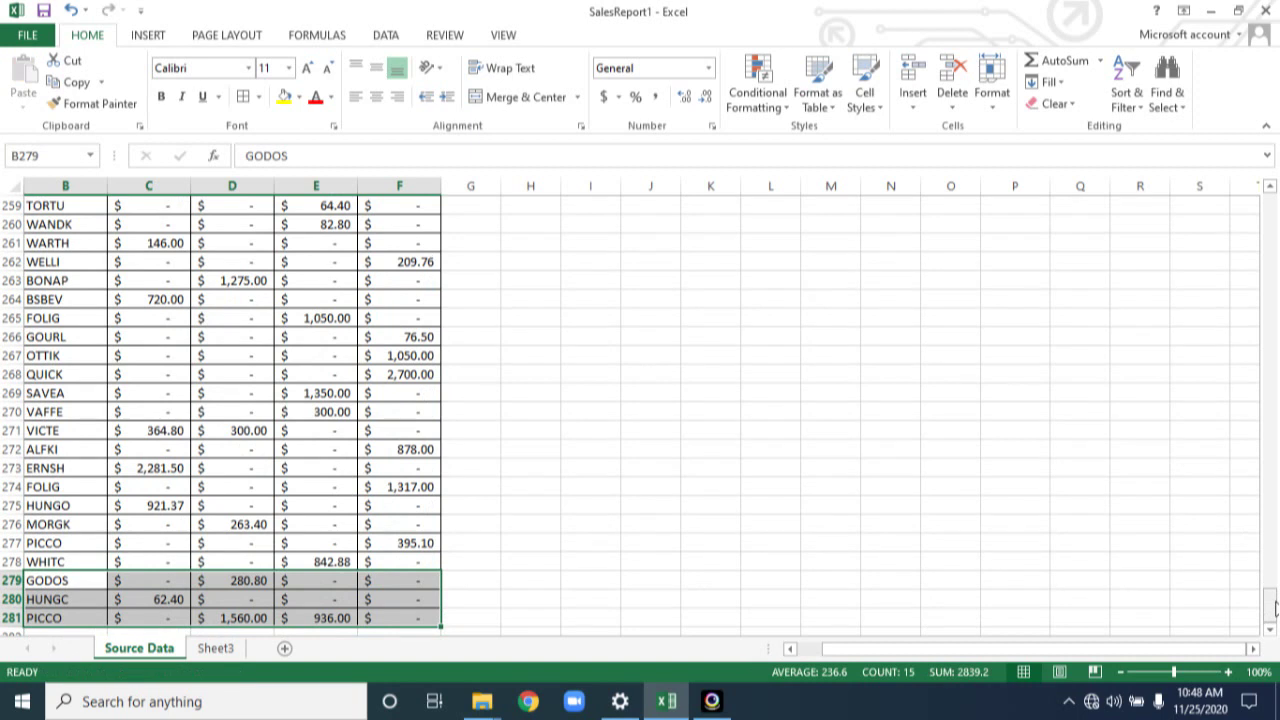
{"action": "left_click_drag", "start_coordinate": [1274, 606], "coordinate": [1270, 205]}
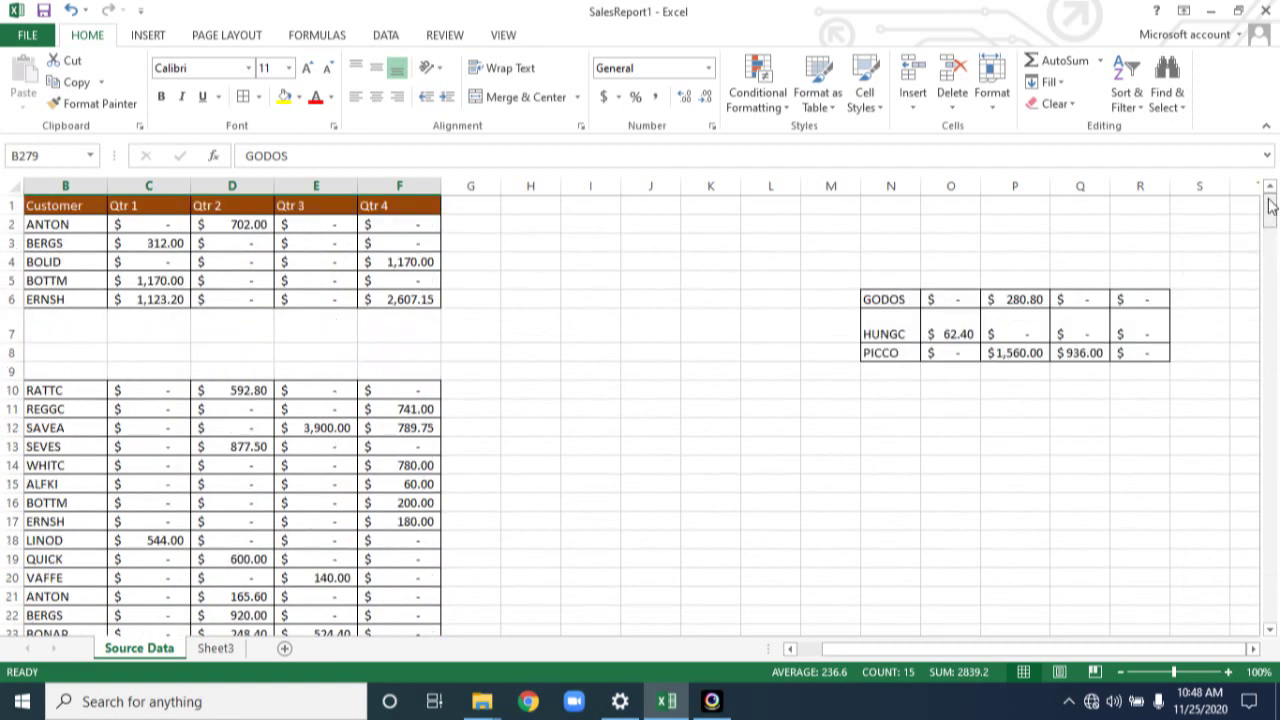
Move the header and first customer rows in B1:F6 down to B4, closing the gap above the RATTC row
{"action": "left_click", "coordinate": [51, 324]}
{"action": "left_click_drag", "start_coordinate": [51, 206], "coordinate": [390, 295]}
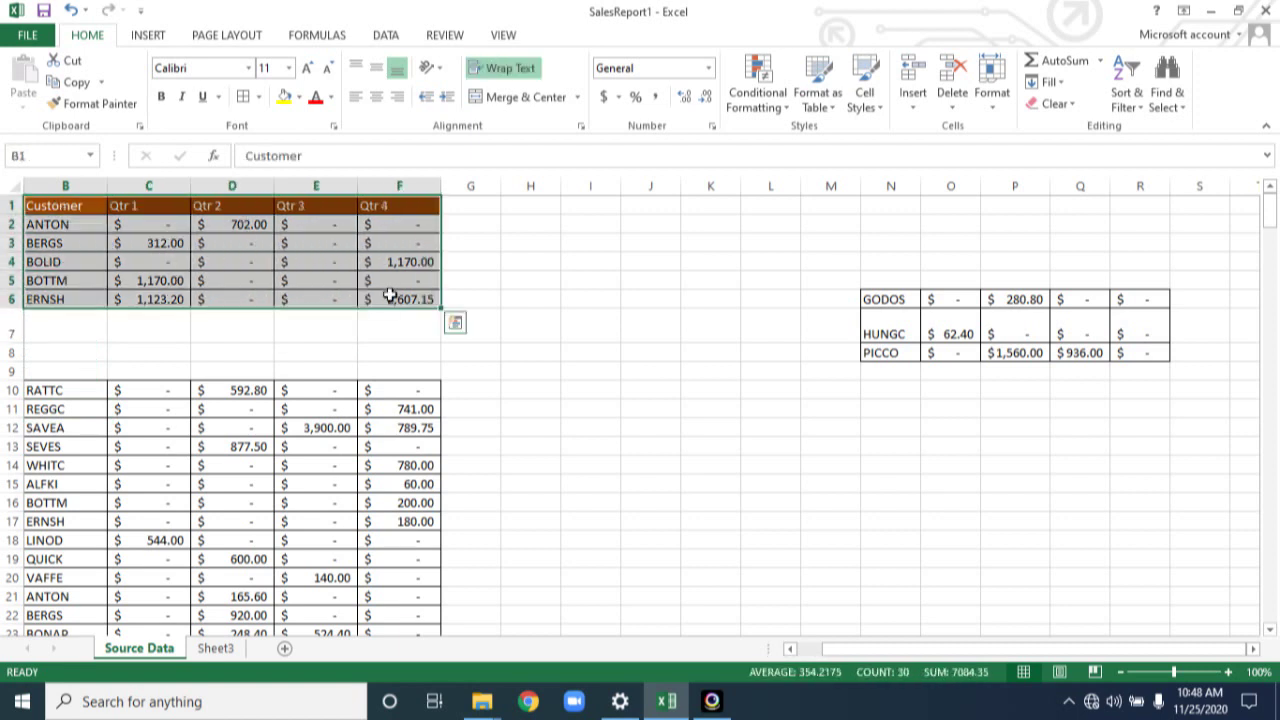
{"action": "key", "text": "ctrl+c"}
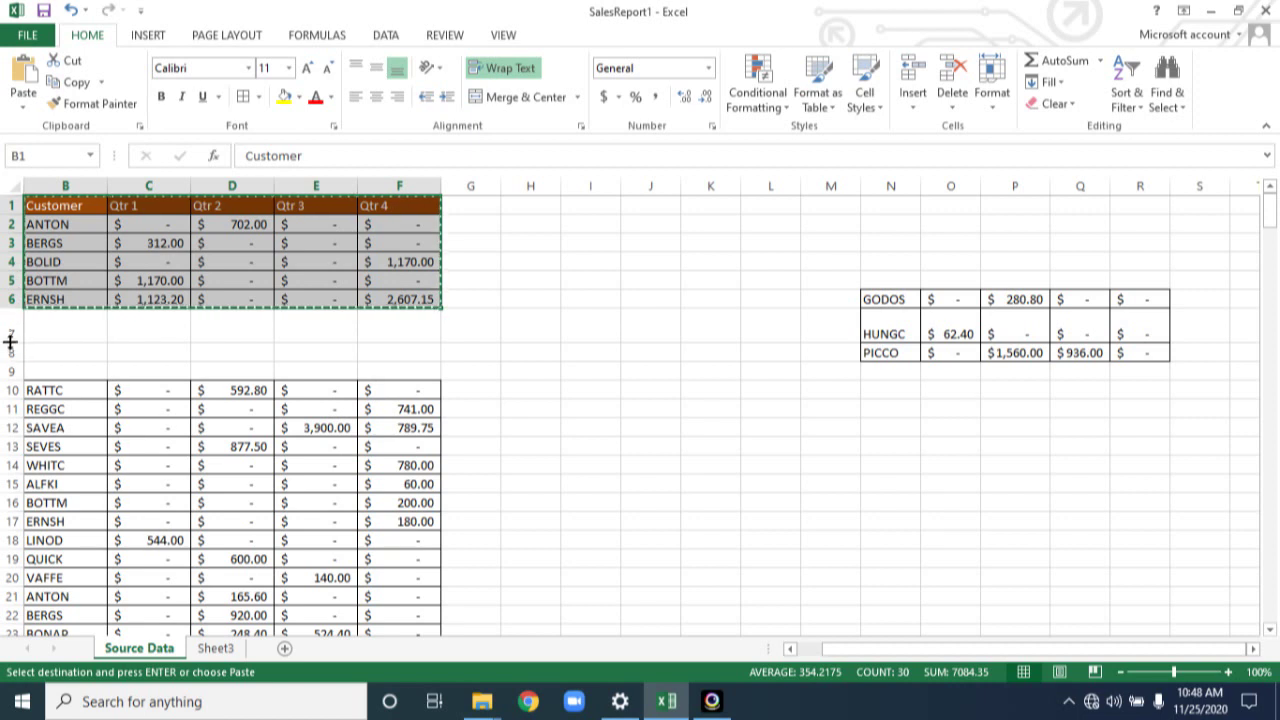
{"action": "left_click", "coordinate": [43, 262]}
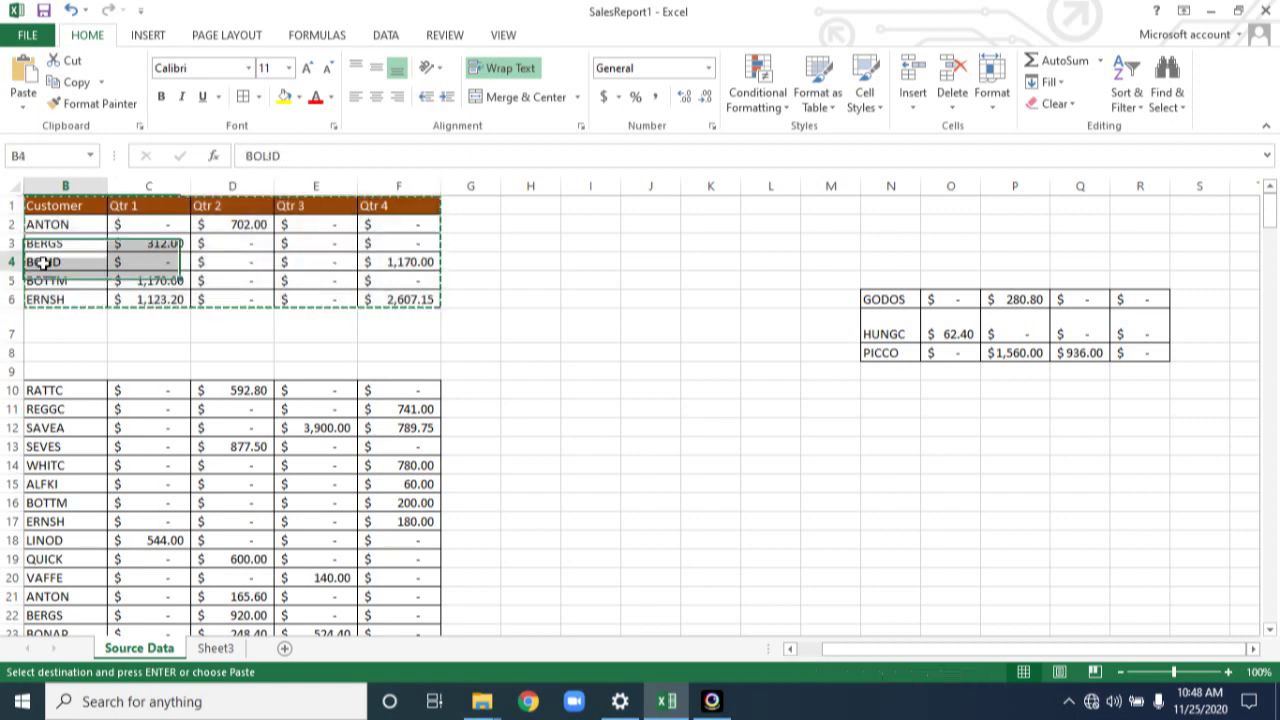
{"action": "key", "text": "ctrl+v"}
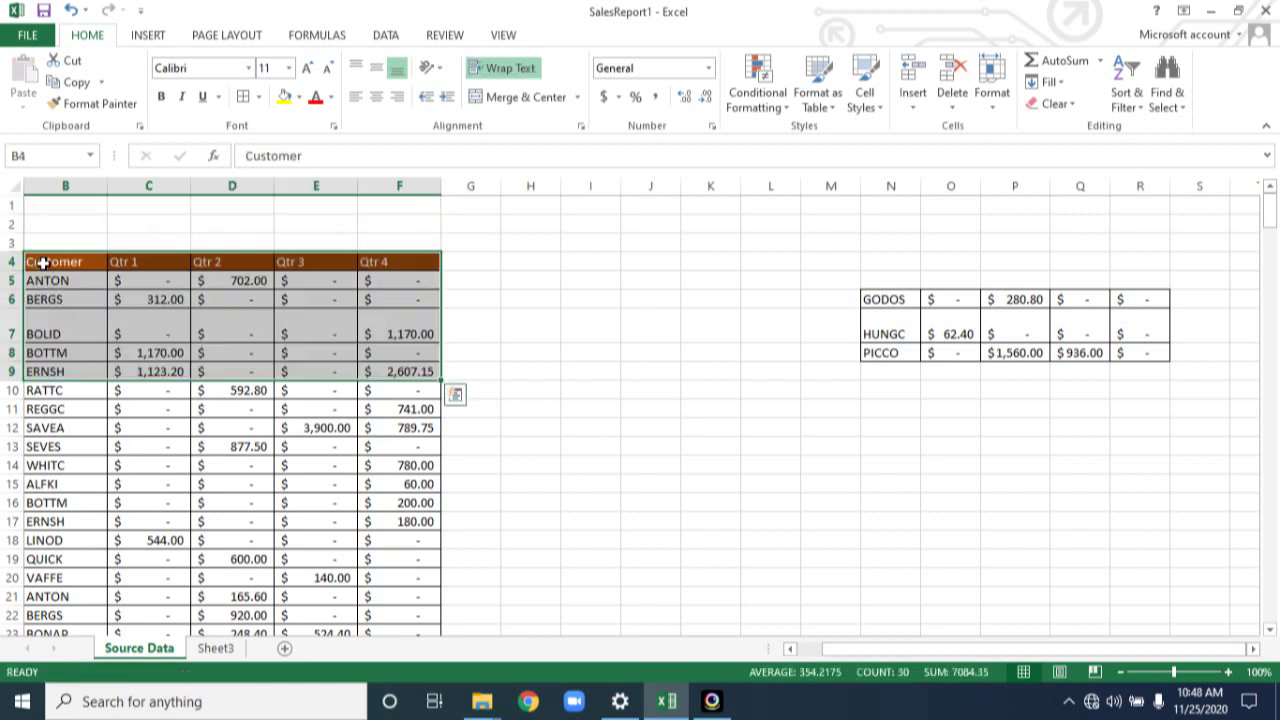
{"action": "left_click", "coordinate": [539, 352]}
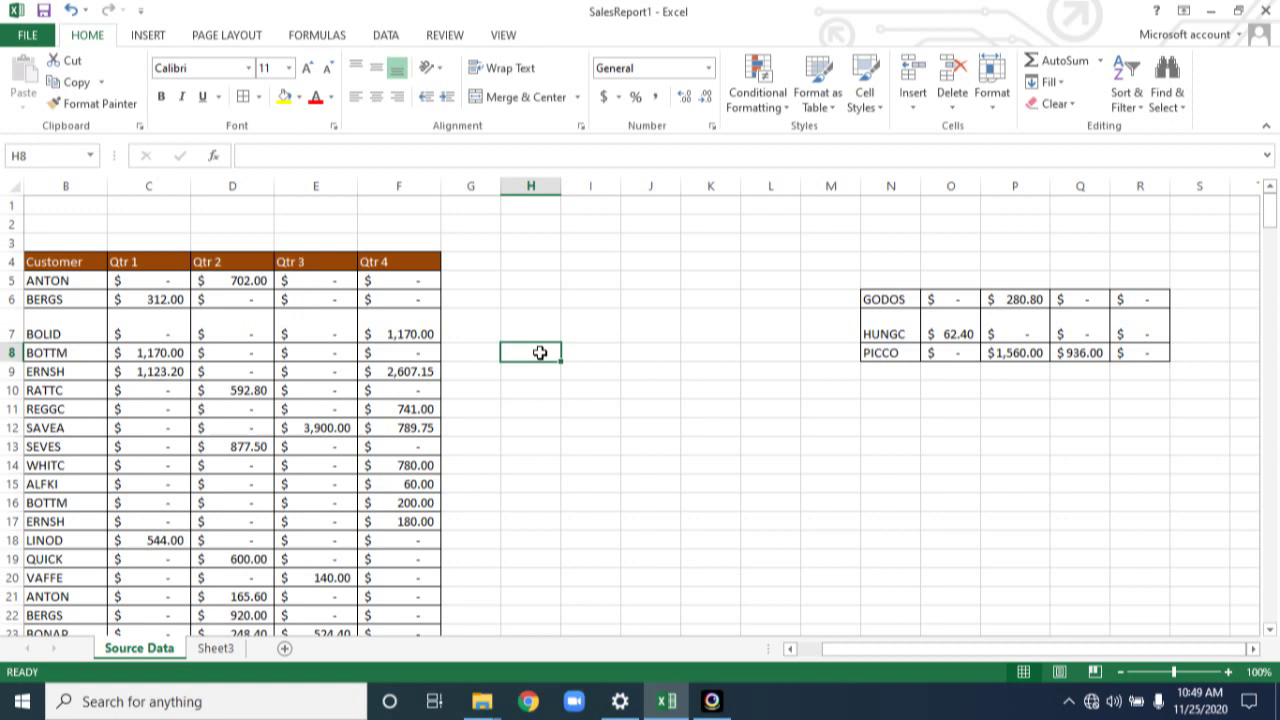
{"action": "left_click", "coordinate": [67, 227]}
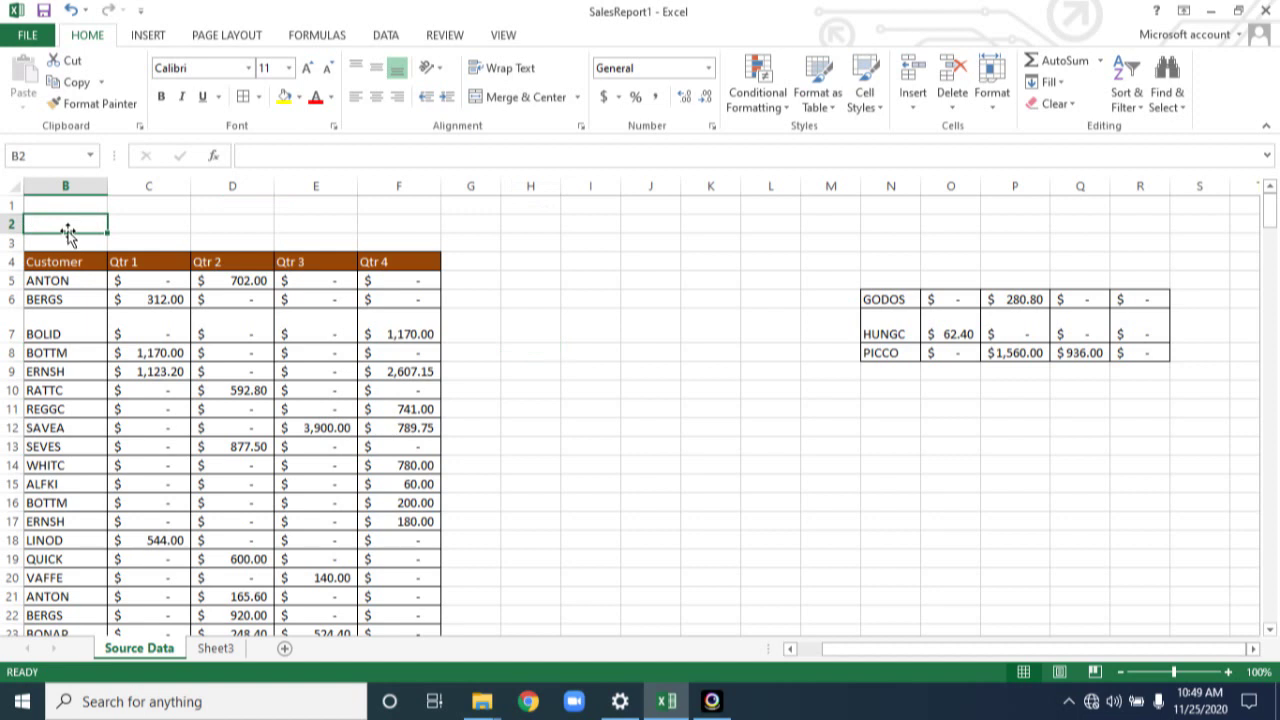
{"action": "left_click", "coordinate": [141, 226]}
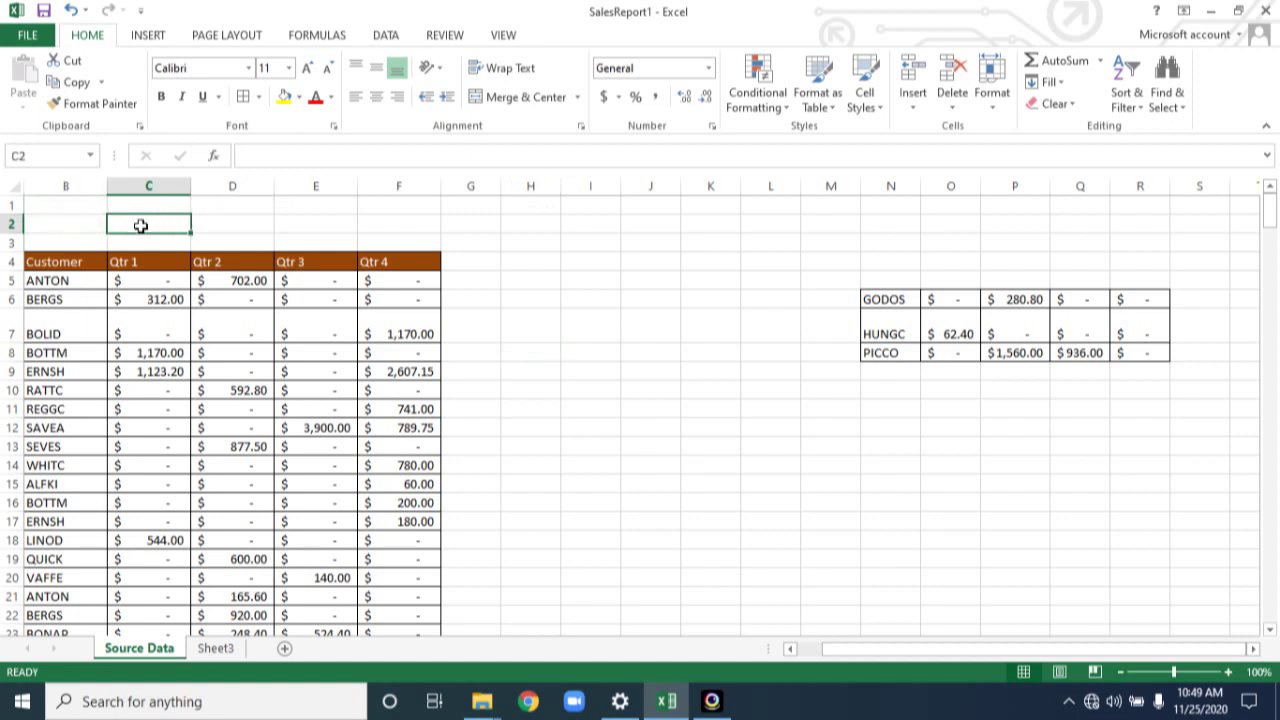
{"action": "left_click", "coordinate": [80, 226]}
{"action": "left_click", "coordinate": [120, 222]}
{"action": "left_click", "coordinate": [82, 223]}
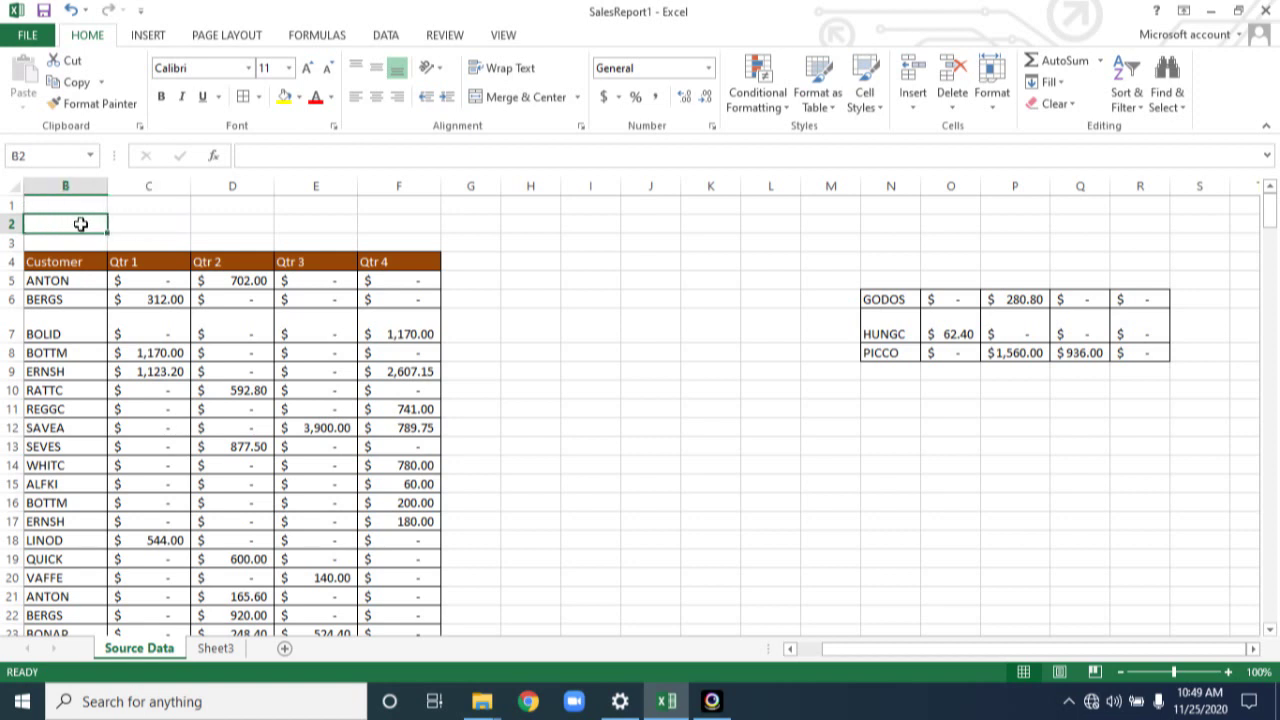
Merge and center cells B2:F2 above the table and enter the title PRODUCT SALES DETAILS
{"action": "left_click_drag", "start_coordinate": [81, 224], "coordinate": [405, 223]}
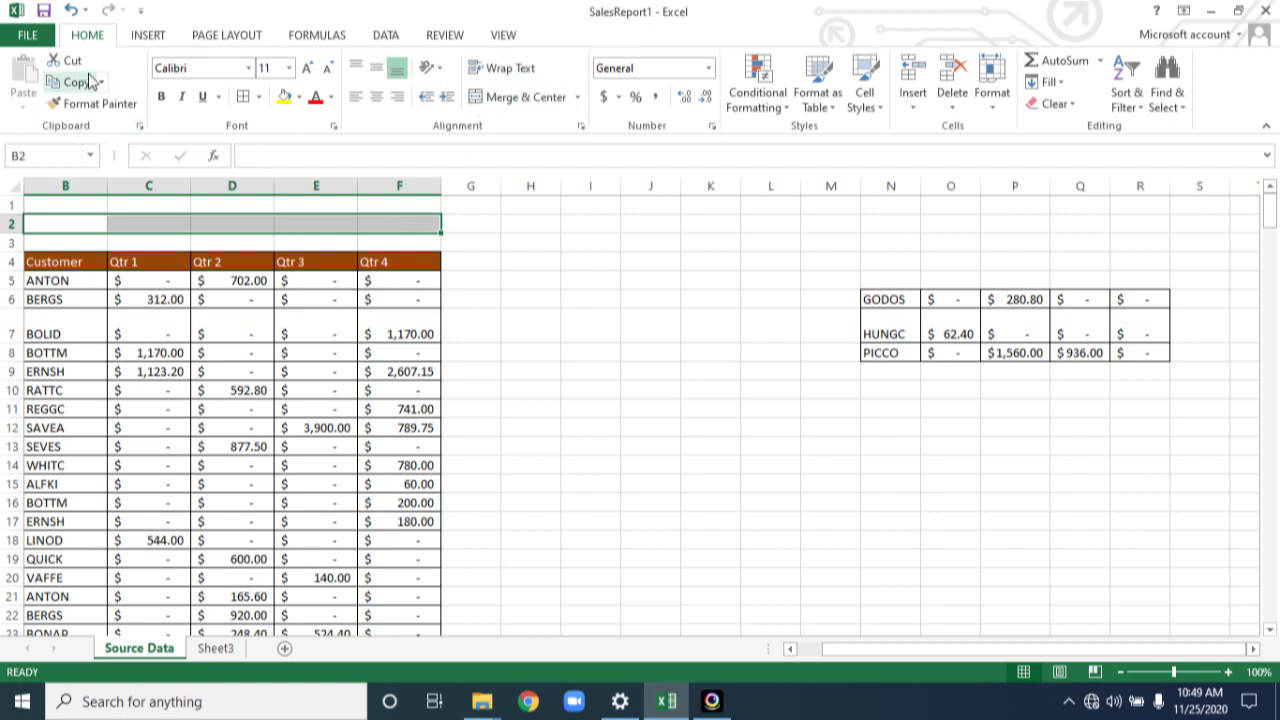
{"action": "left_click", "coordinate": [519, 97]}
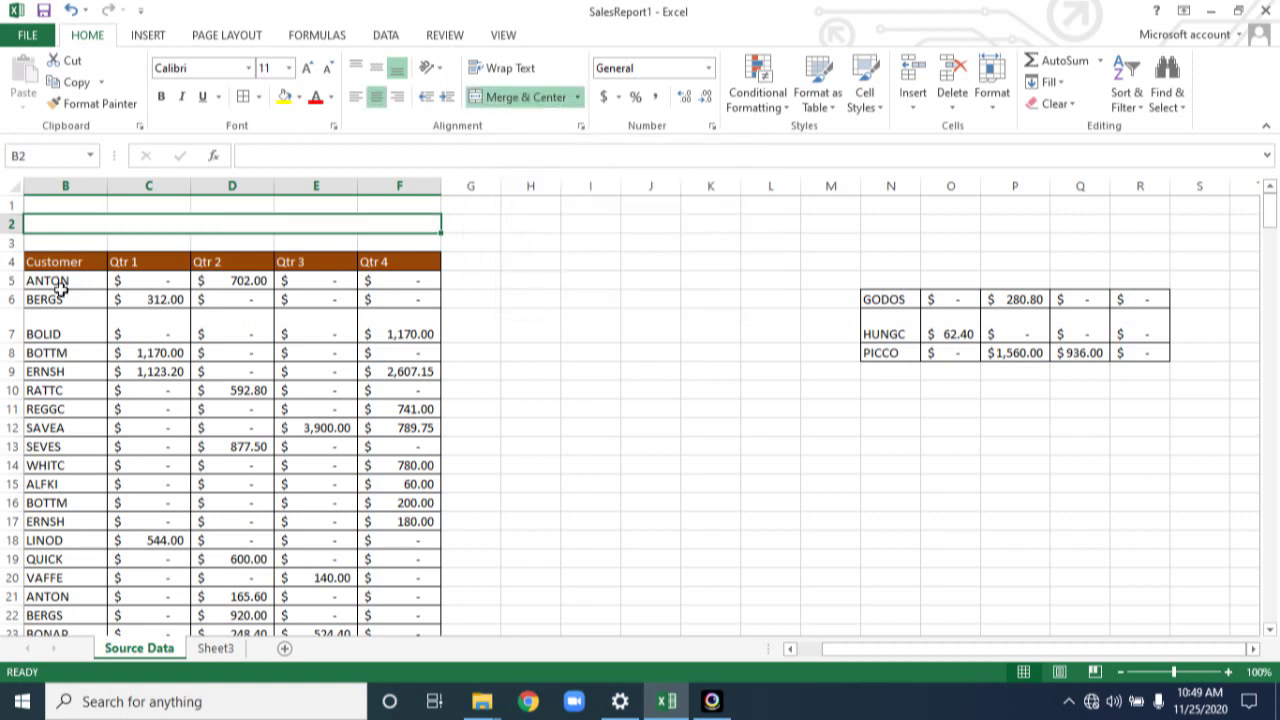
{"action": "double_click", "coordinate": [211, 223]}
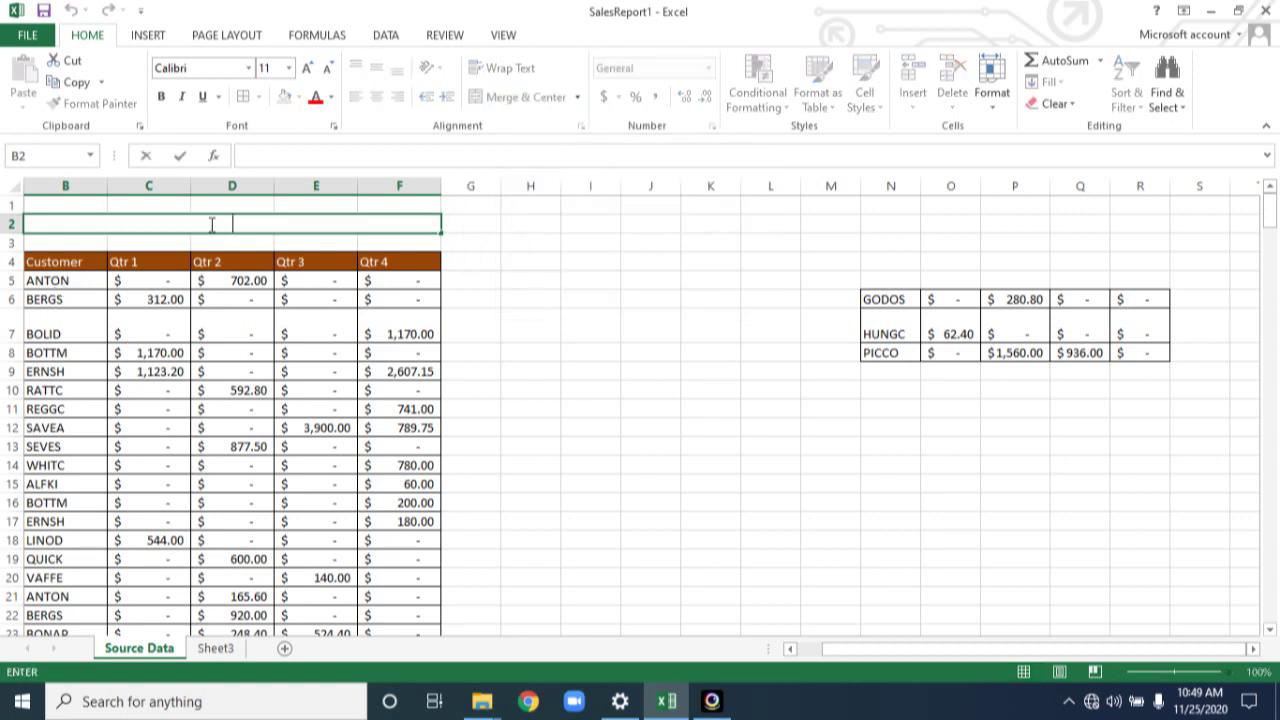
{"action": "type", "text": "PRODUCT "}
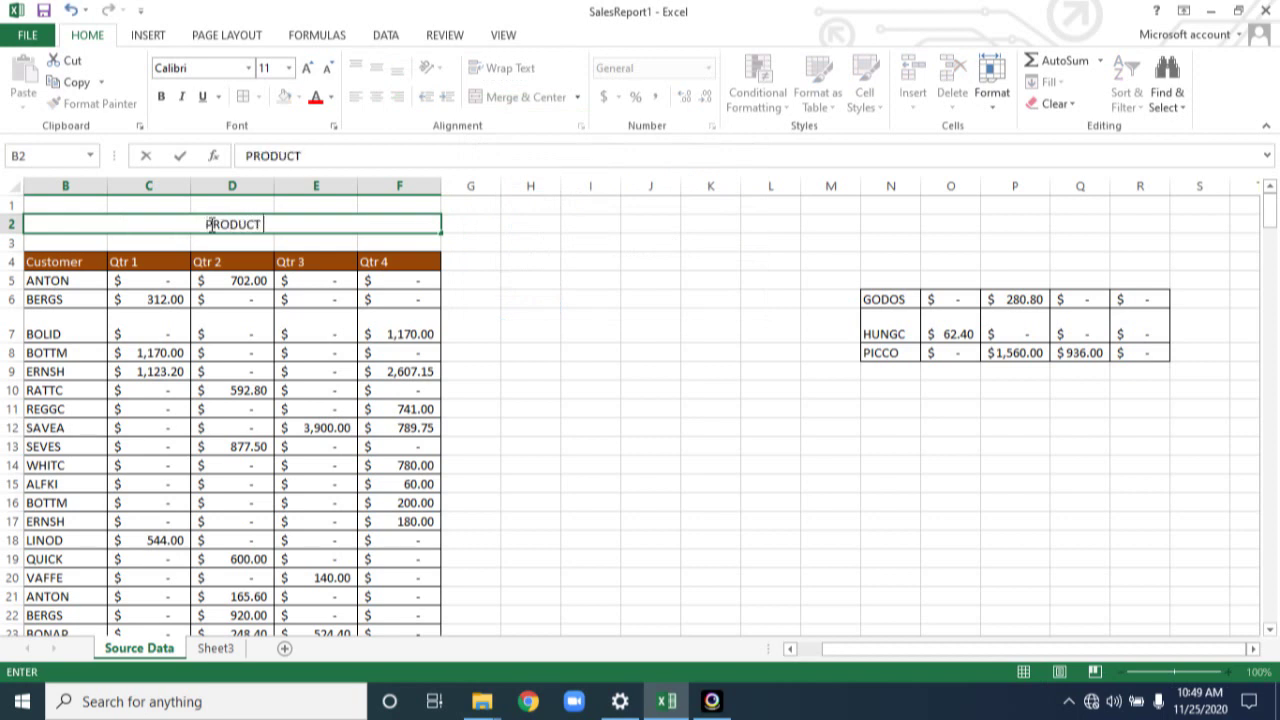
{"action": "type", "text": "SALES "}
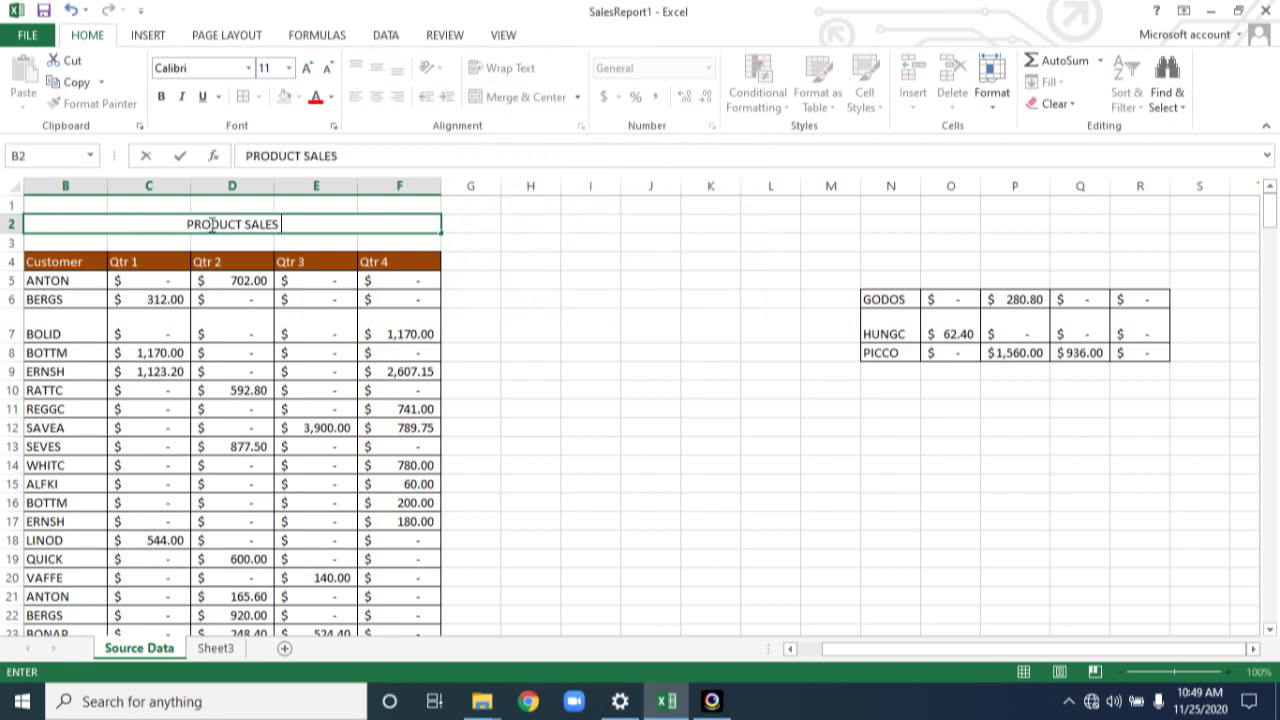
{"action": "type", "text": "DETAILS"}
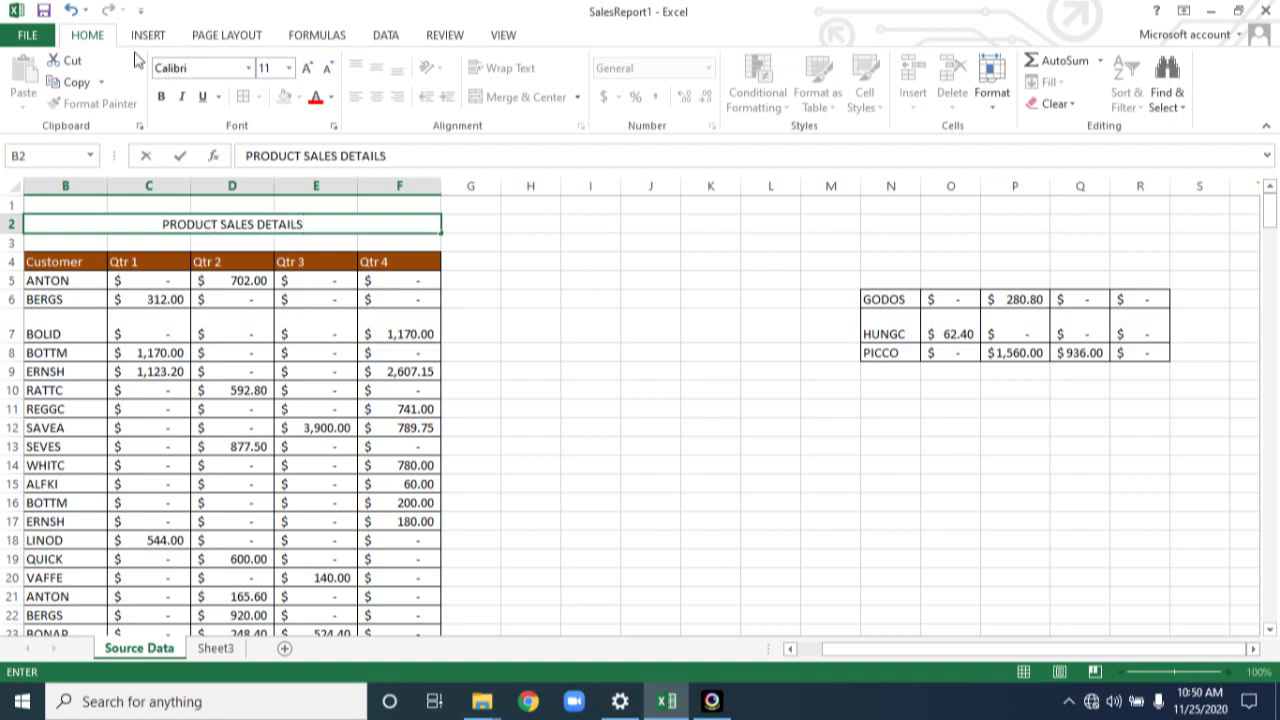
Format the PRODUCT SALES DETAILS title as bold red Cambria text at size 16
{"action": "left_click", "coordinate": [248, 70]}
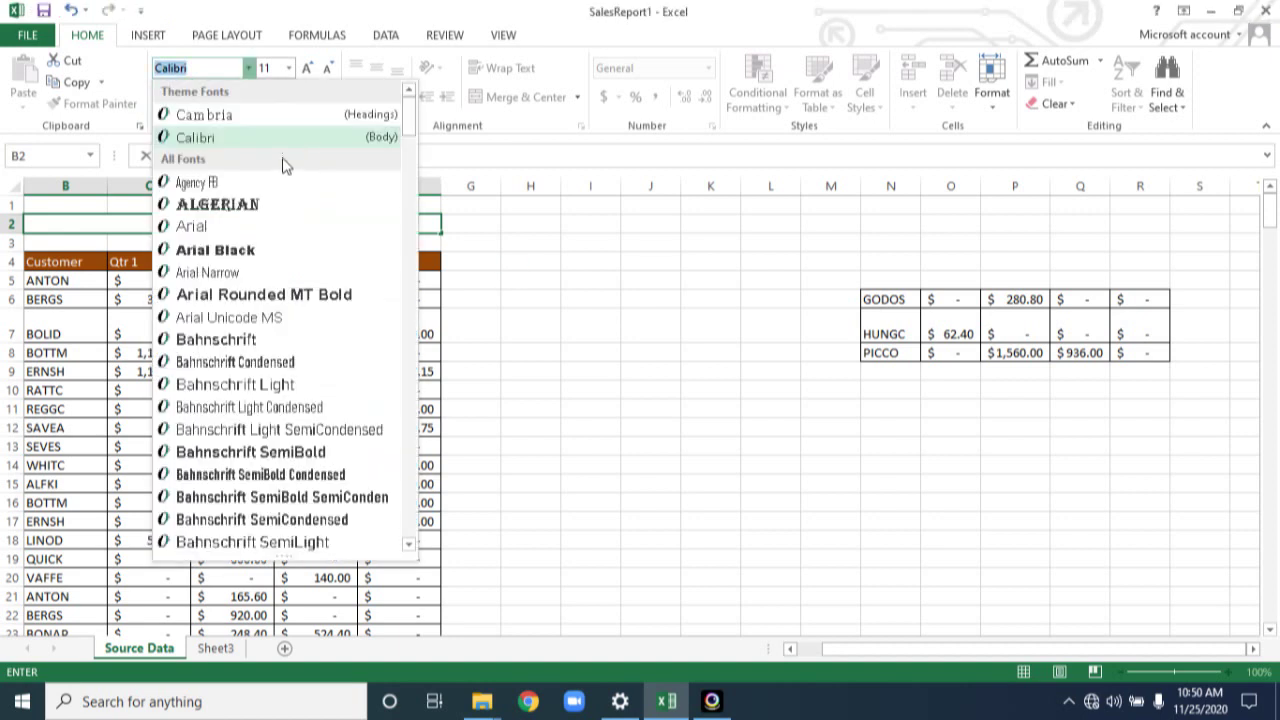
{"action": "left_click", "coordinate": [243, 117]}
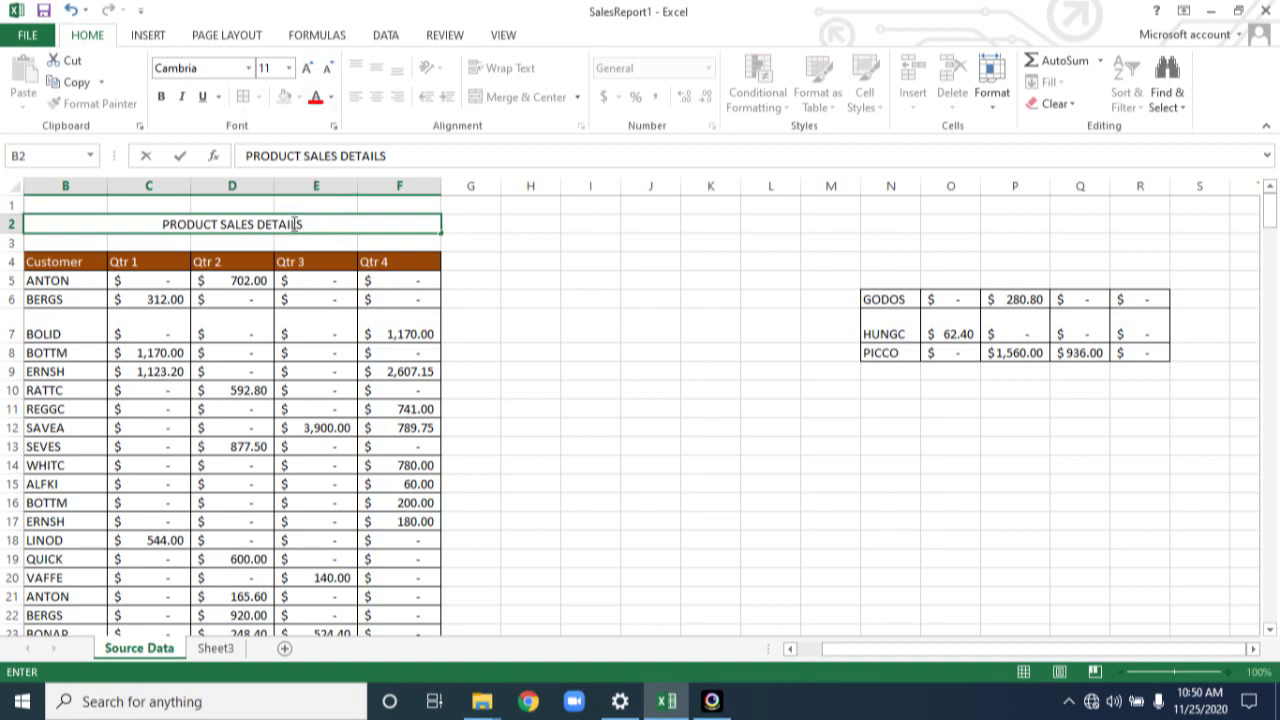
{"action": "left_click_drag", "start_coordinate": [306, 224], "coordinate": [152, 224]}
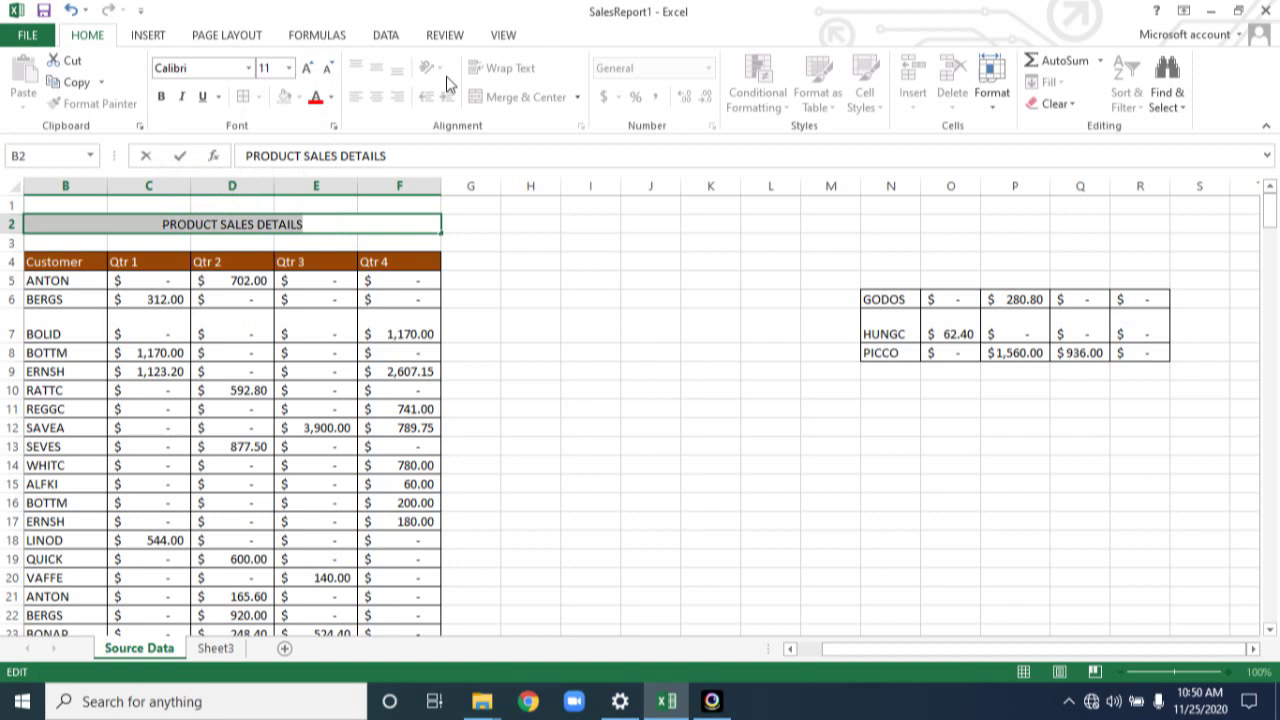
{"action": "left_click", "coordinate": [315, 96]}
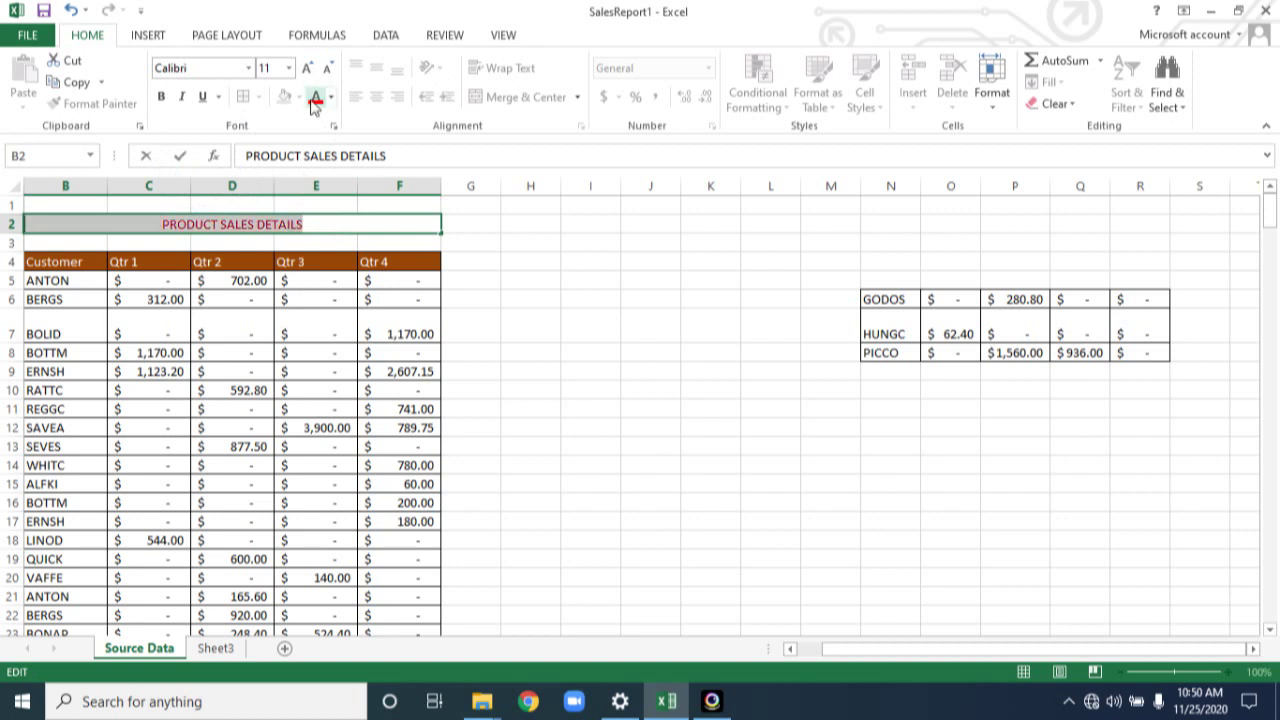
{"action": "left_click", "coordinate": [249, 68]}
{"action": "left_click", "coordinate": [225, 113]}
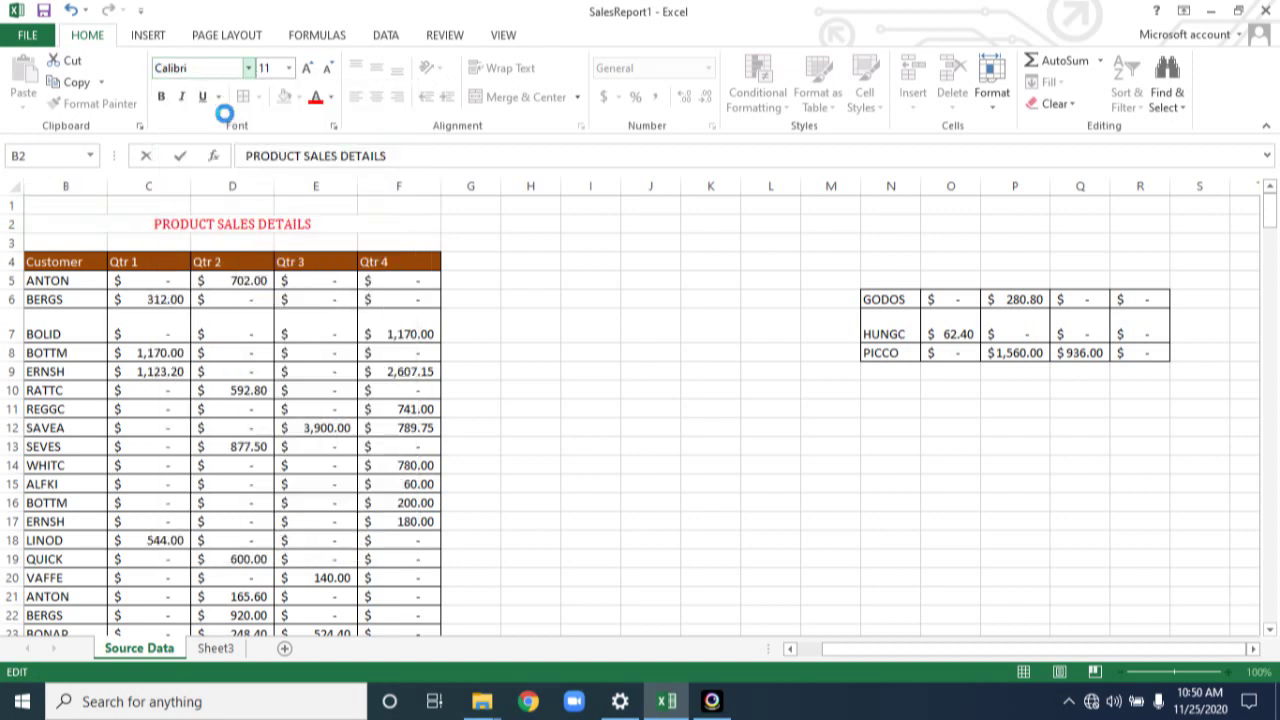
{"action": "left_click", "coordinate": [162, 97]}
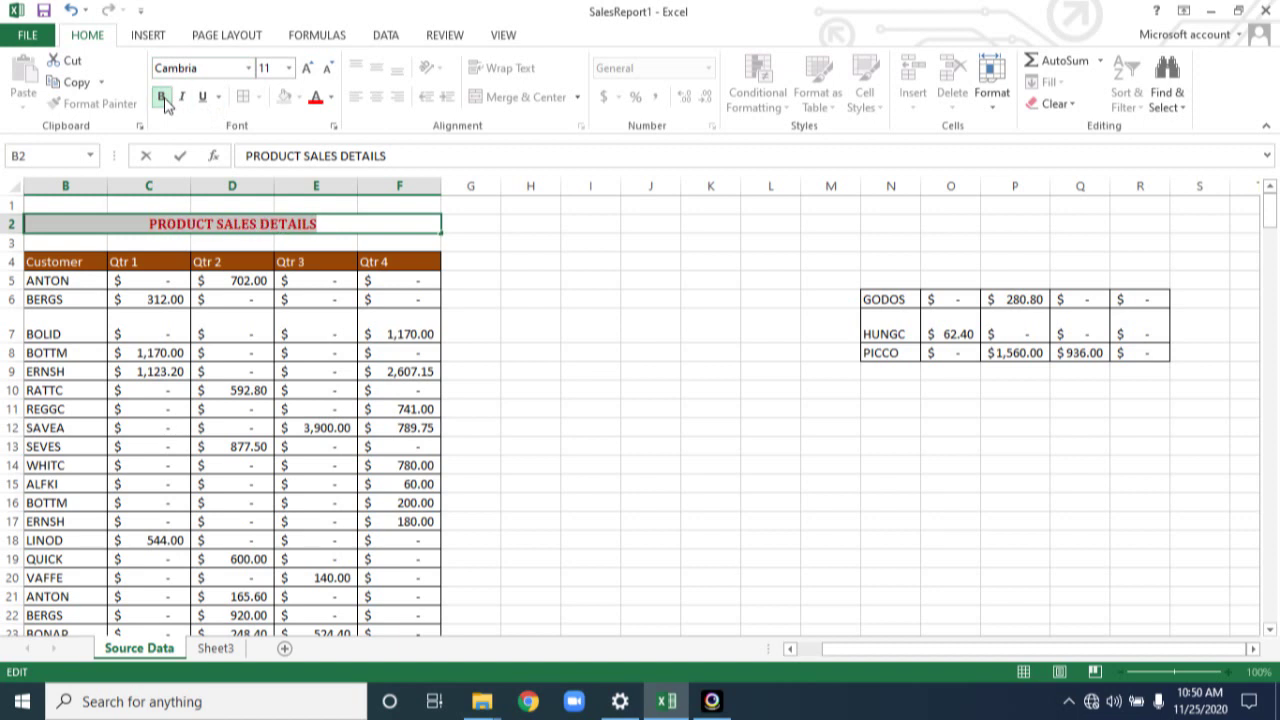
{"action": "left_click", "coordinate": [289, 68]}
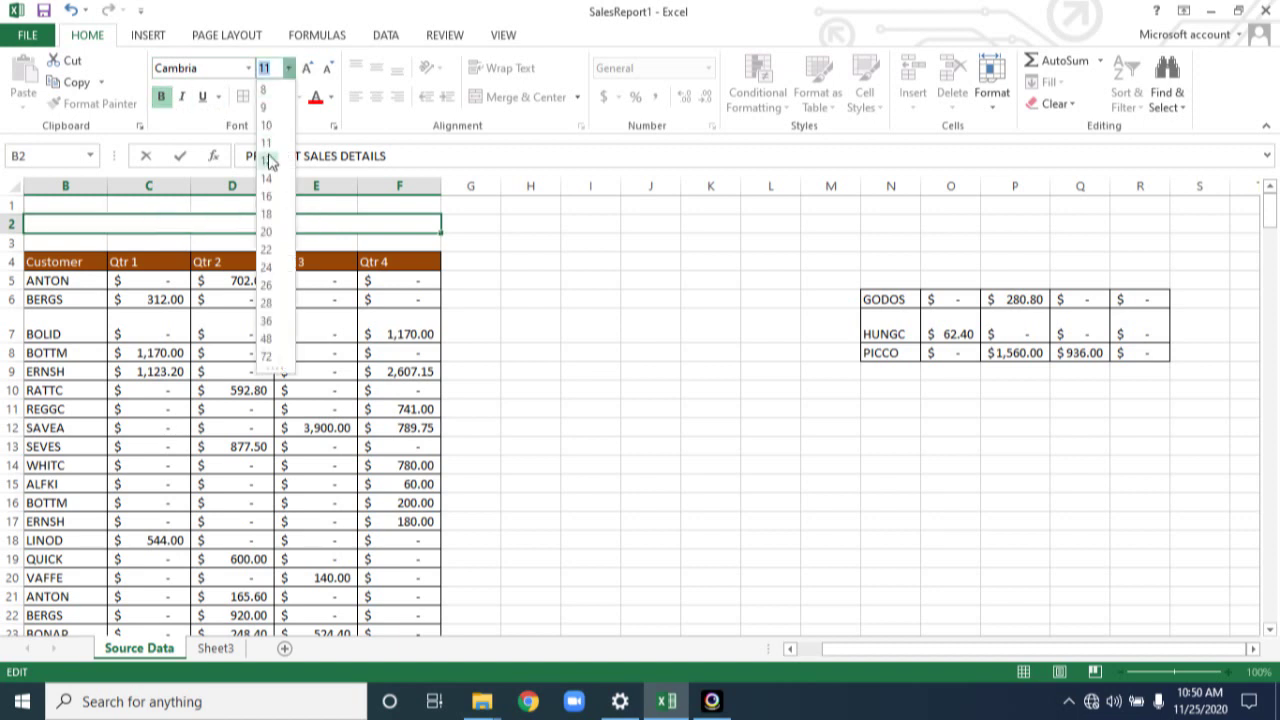
{"action": "left_click", "coordinate": [272, 199]}
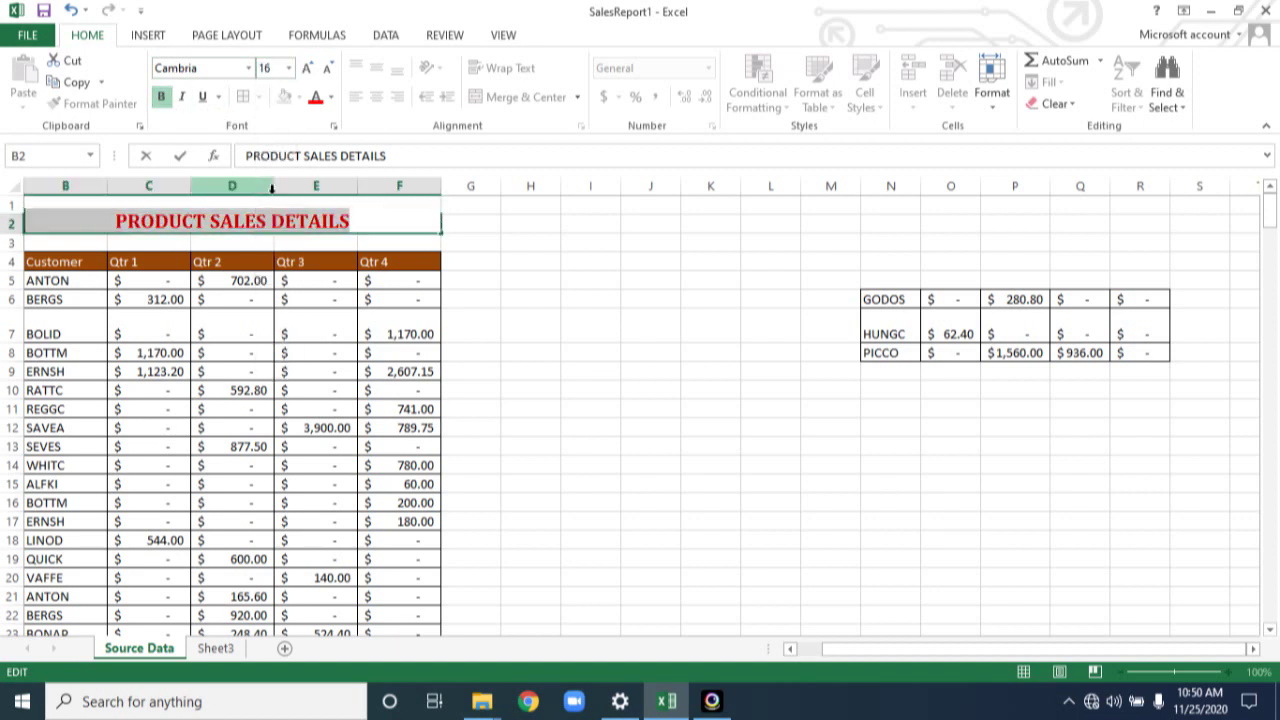
{"action": "left_click", "coordinate": [576, 267]}
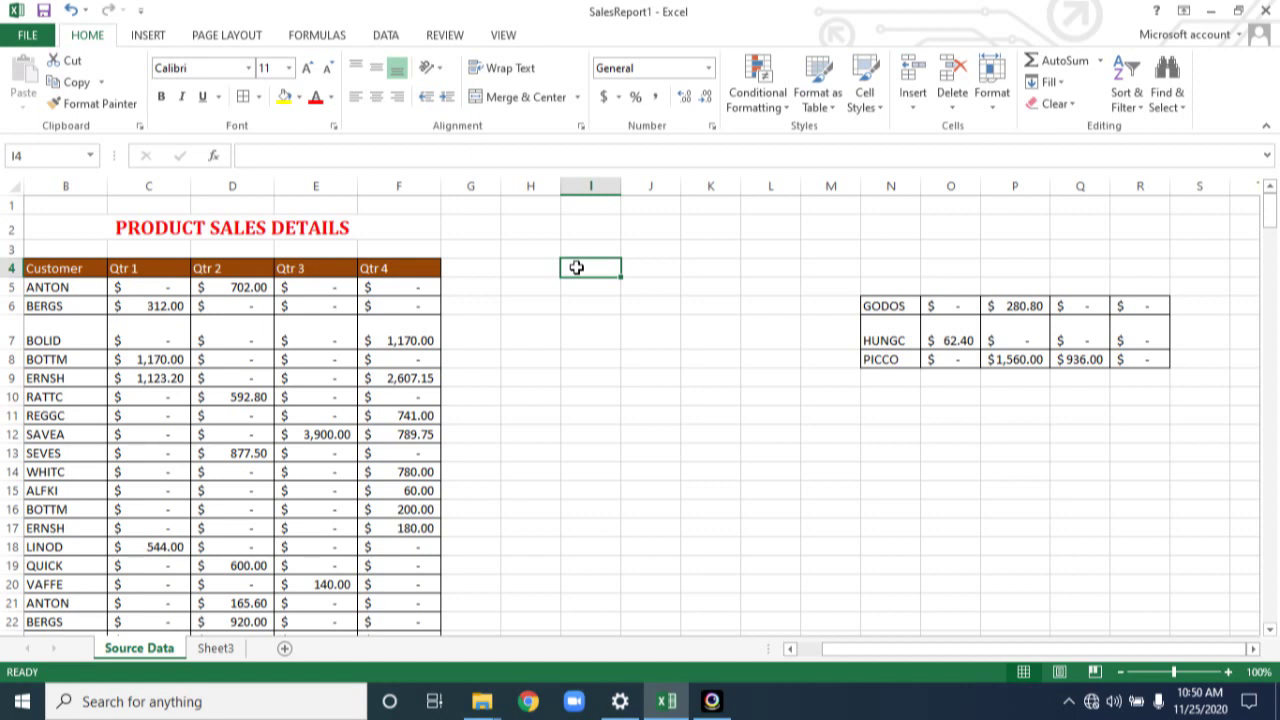
Extend the BOTTM customer name in B8 to read BOTTM GOOODDD
{"action": "left_click", "coordinate": [86, 357]}
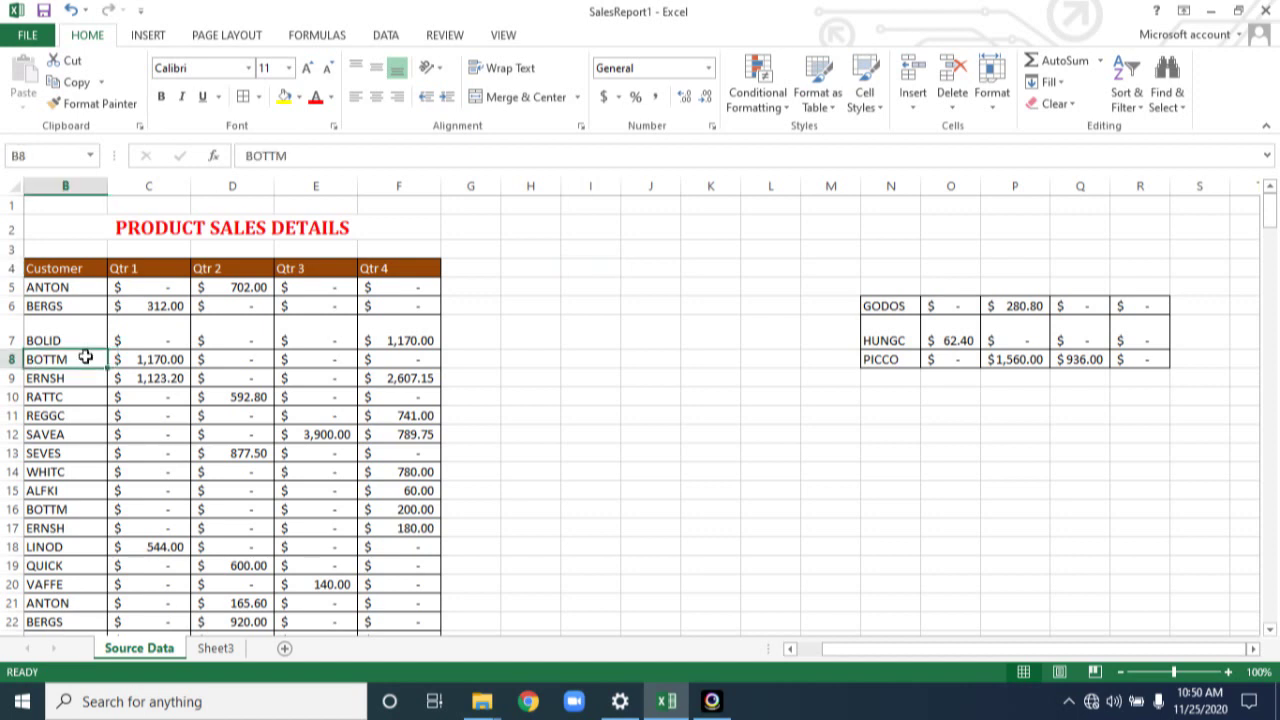
{"action": "double_click", "coordinate": [86, 357]}
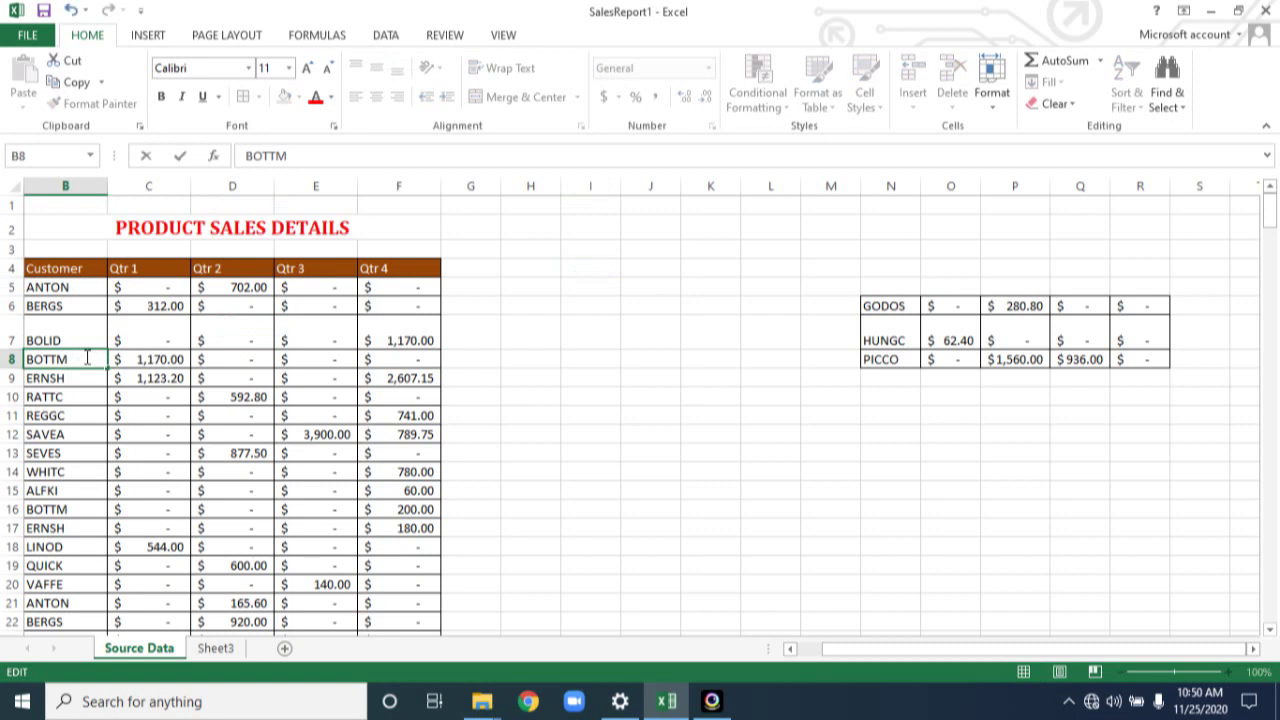
{"action": "type", "text": "GOOODDD"}
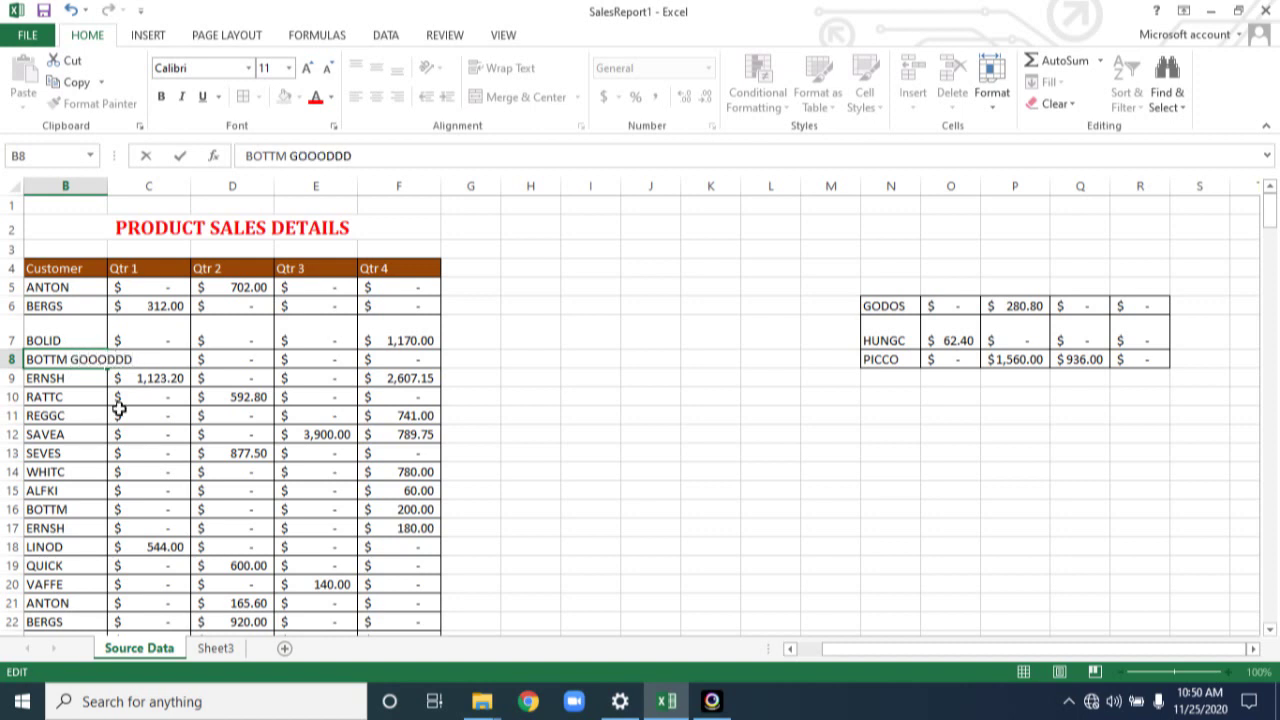
{"action": "left_click", "coordinate": [526, 430]}
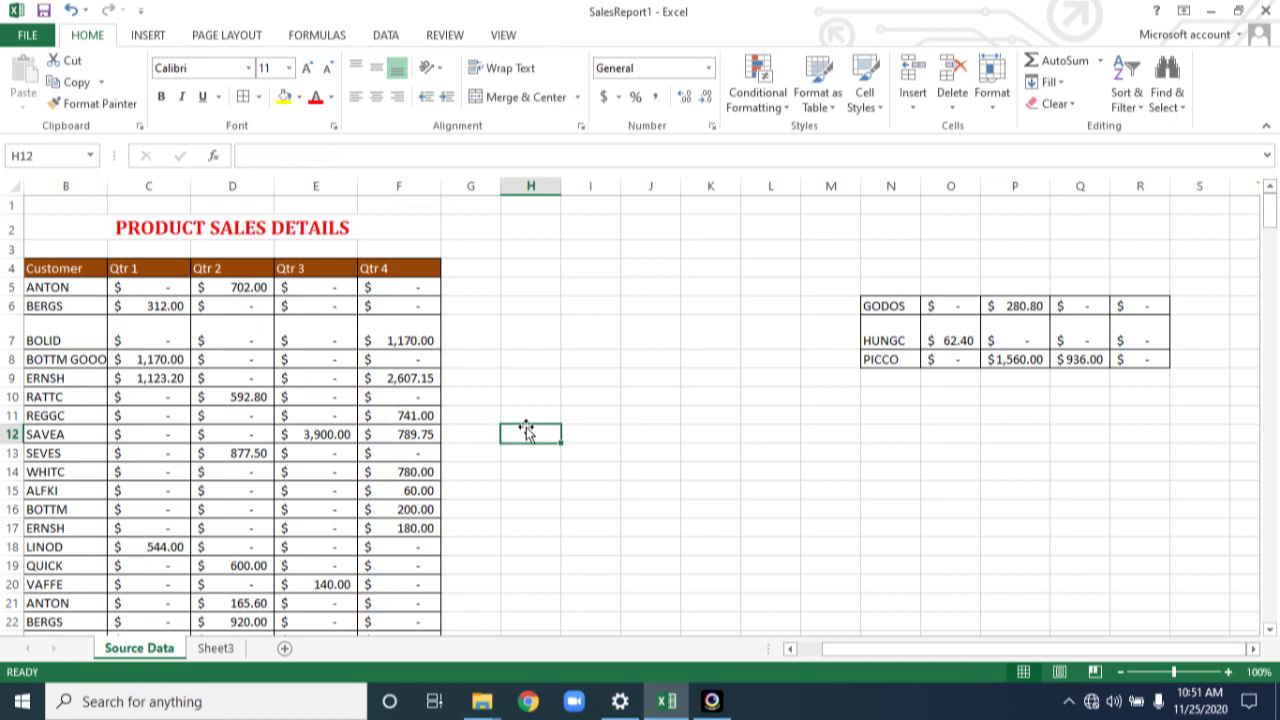
Wrap the text in cell B8 so the full customer name fits the column
{"action": "left_click", "coordinate": [95, 360]}
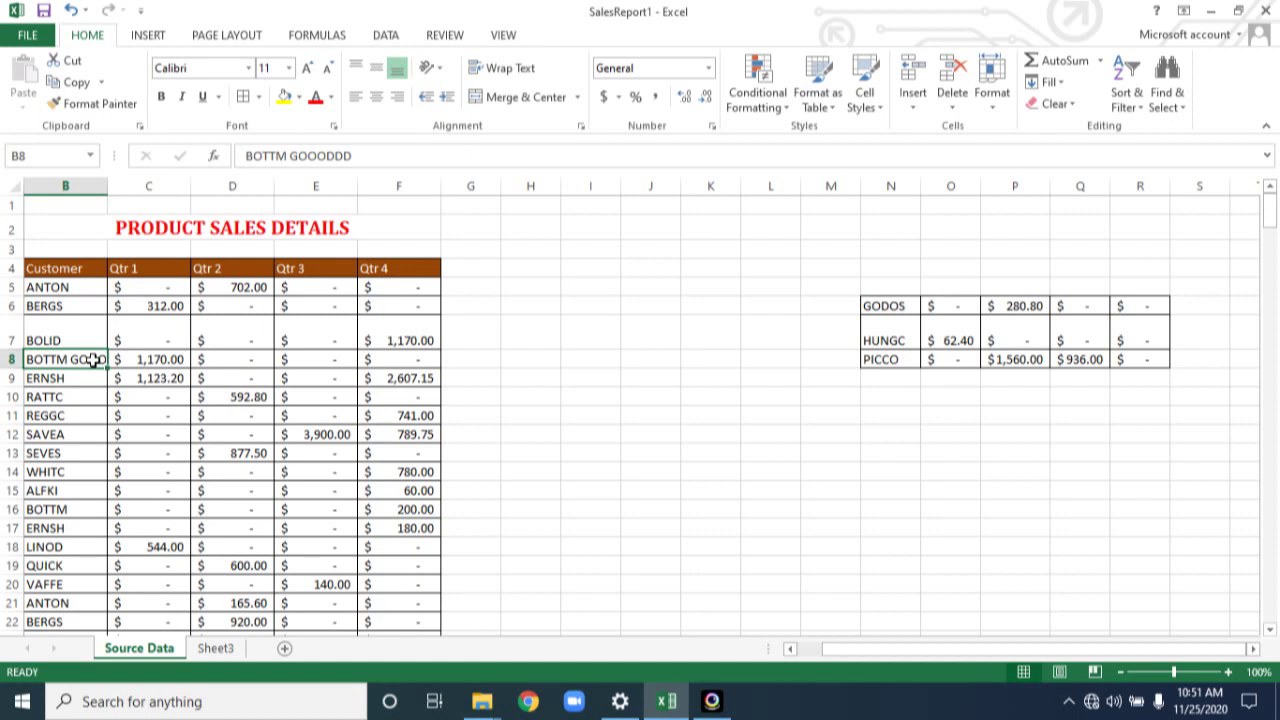
{"action": "left_click", "coordinate": [519, 79]}
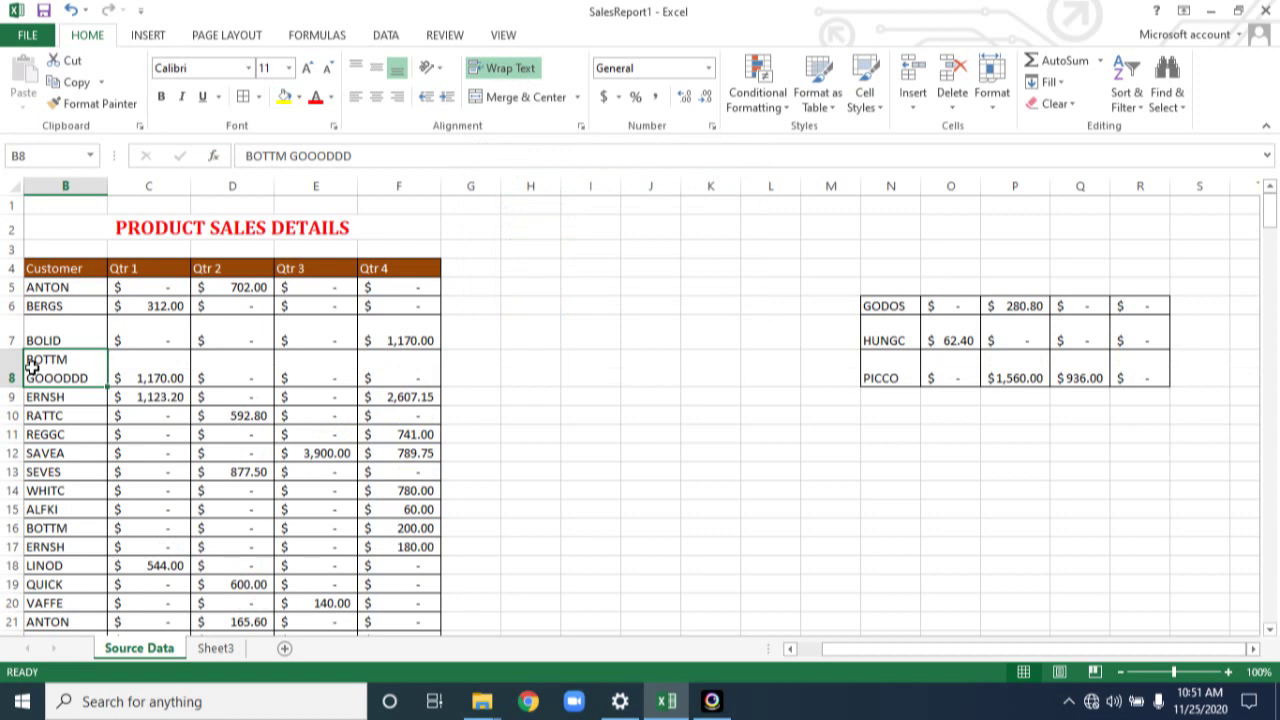
{"action": "left_click", "coordinate": [652, 367]}
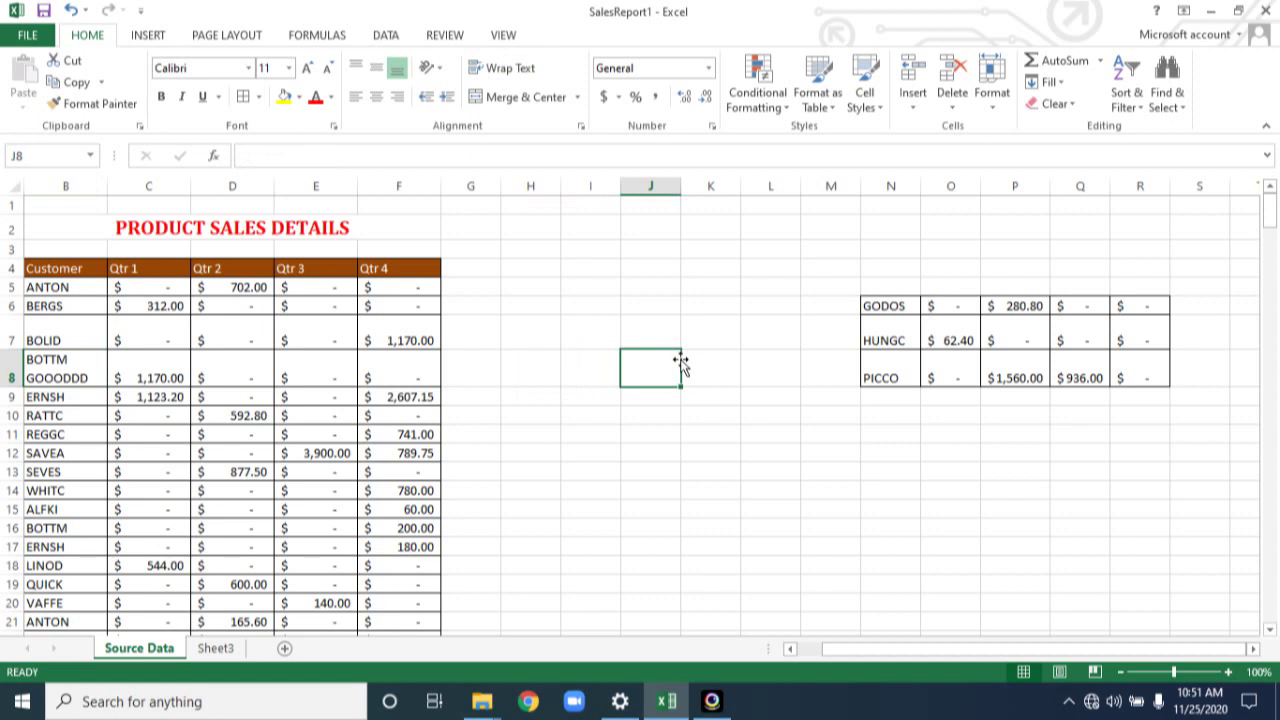
Insert a blank sheet row above the SAVEA row at row 12
{"action": "left_click", "coordinate": [37, 453]}
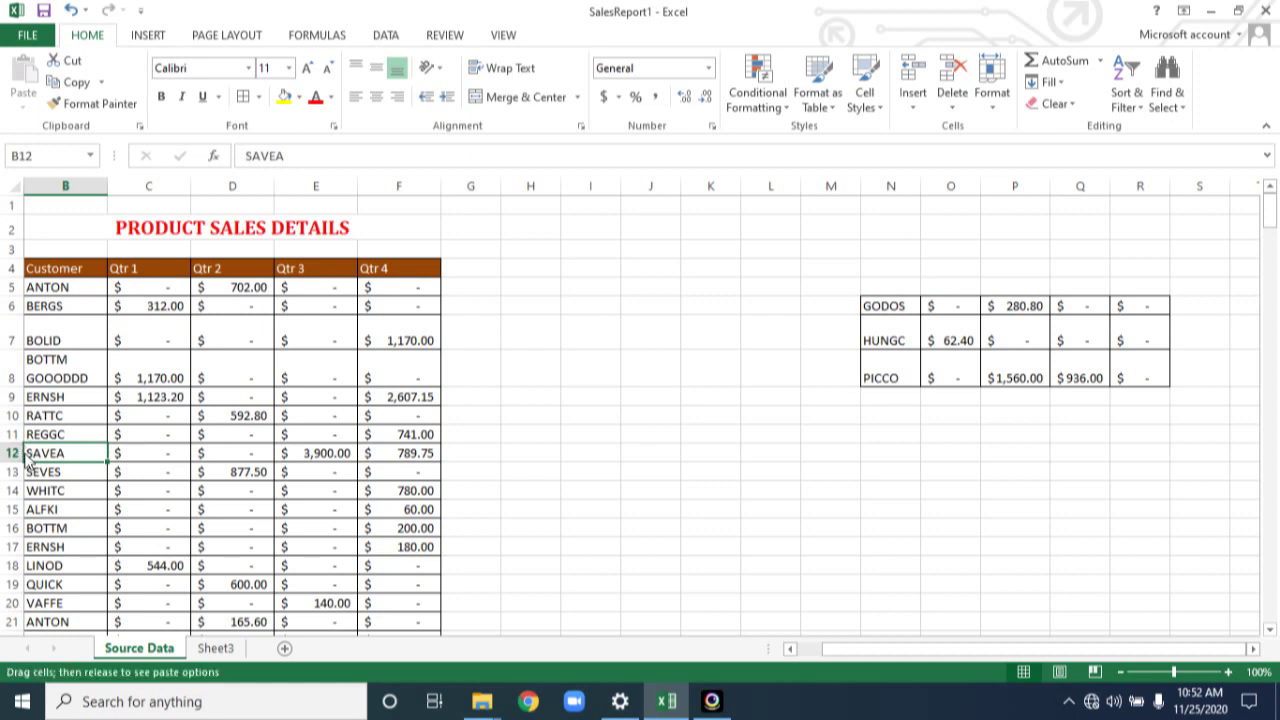
{"action": "left_click", "coordinate": [12, 453]}
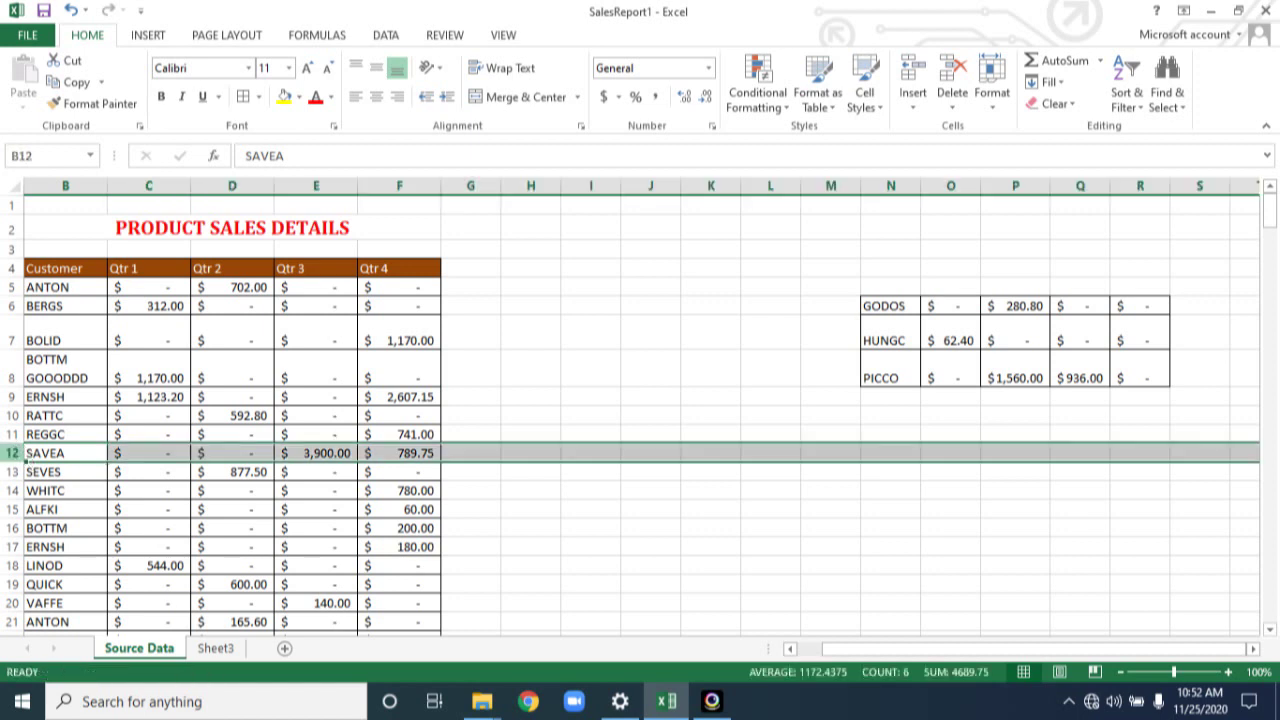
{"action": "right_click", "coordinate": [13, 455]}
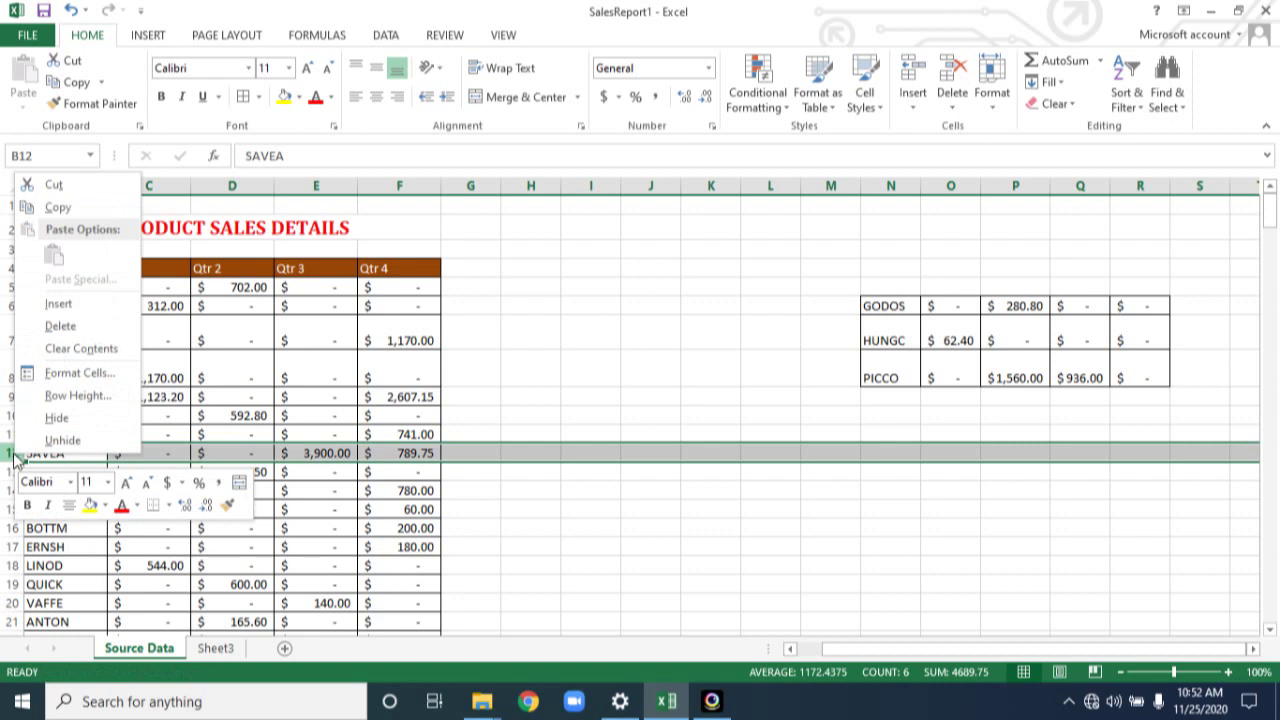
{"action": "left_click", "coordinate": [58, 304]}
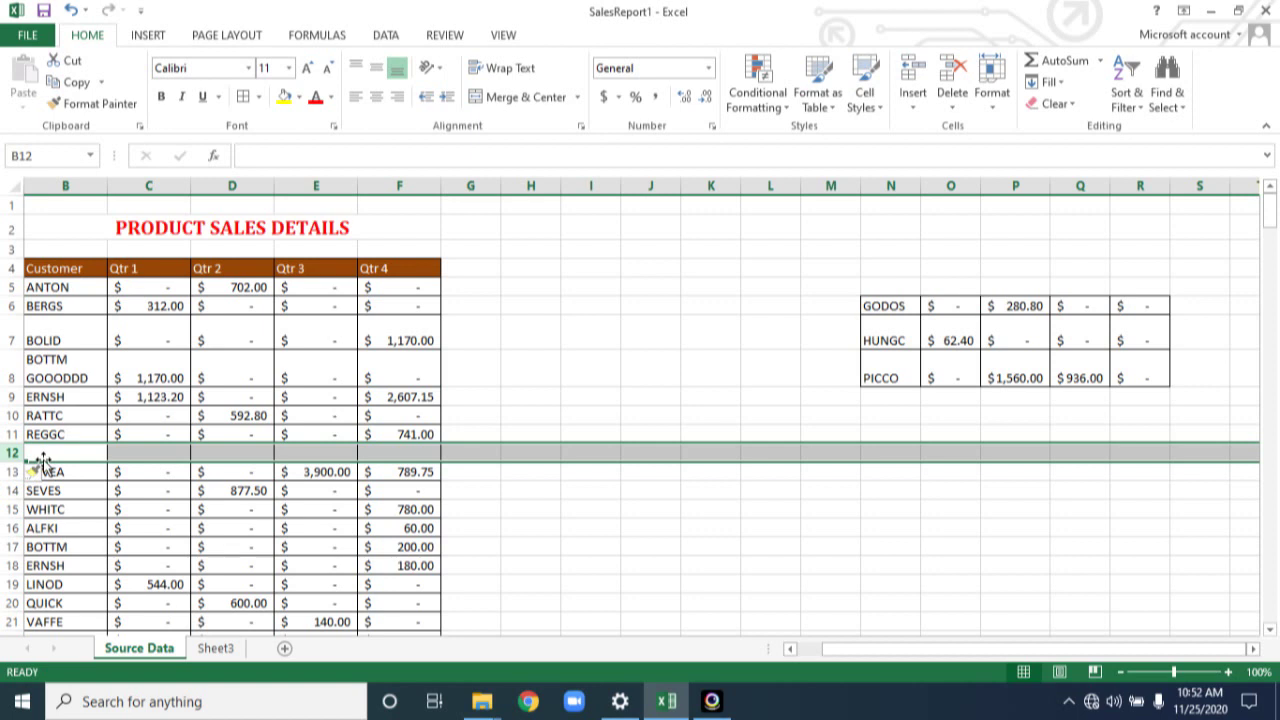
Delete the blank row 12 above the SAVEA row
{"action": "left_click", "coordinate": [91, 455]}
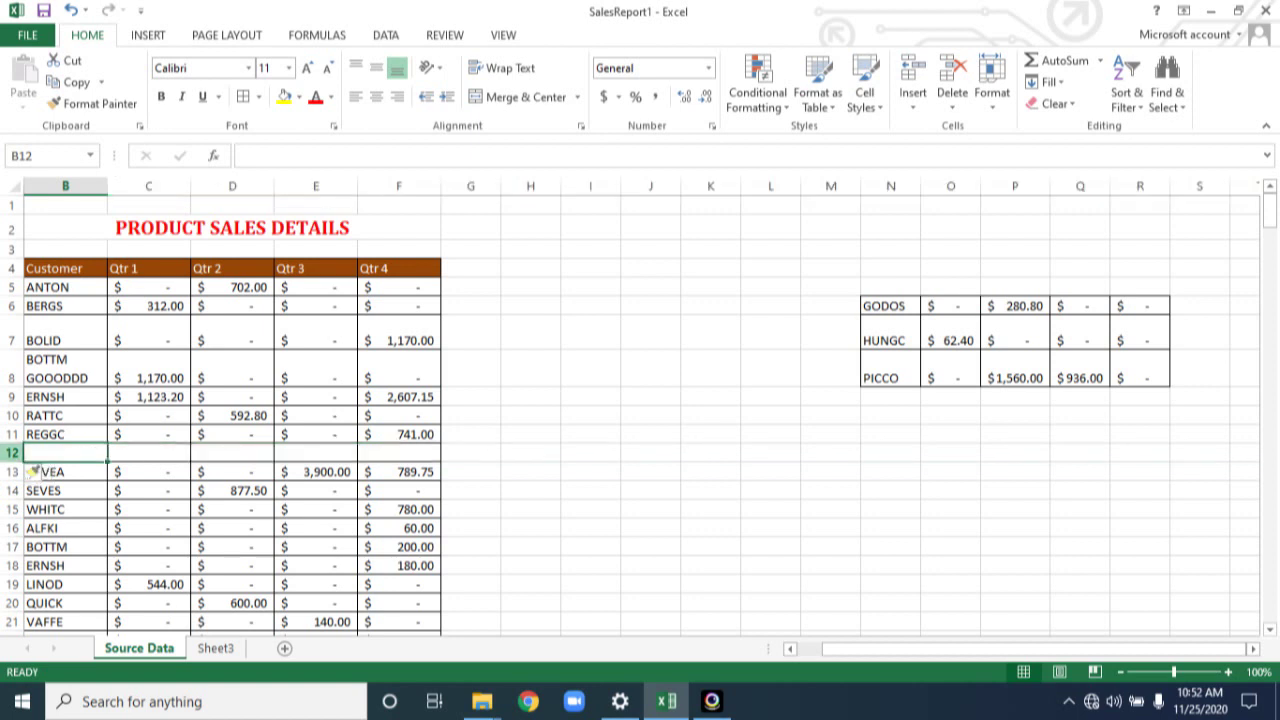
{"action": "key", "text": "shift+space"}
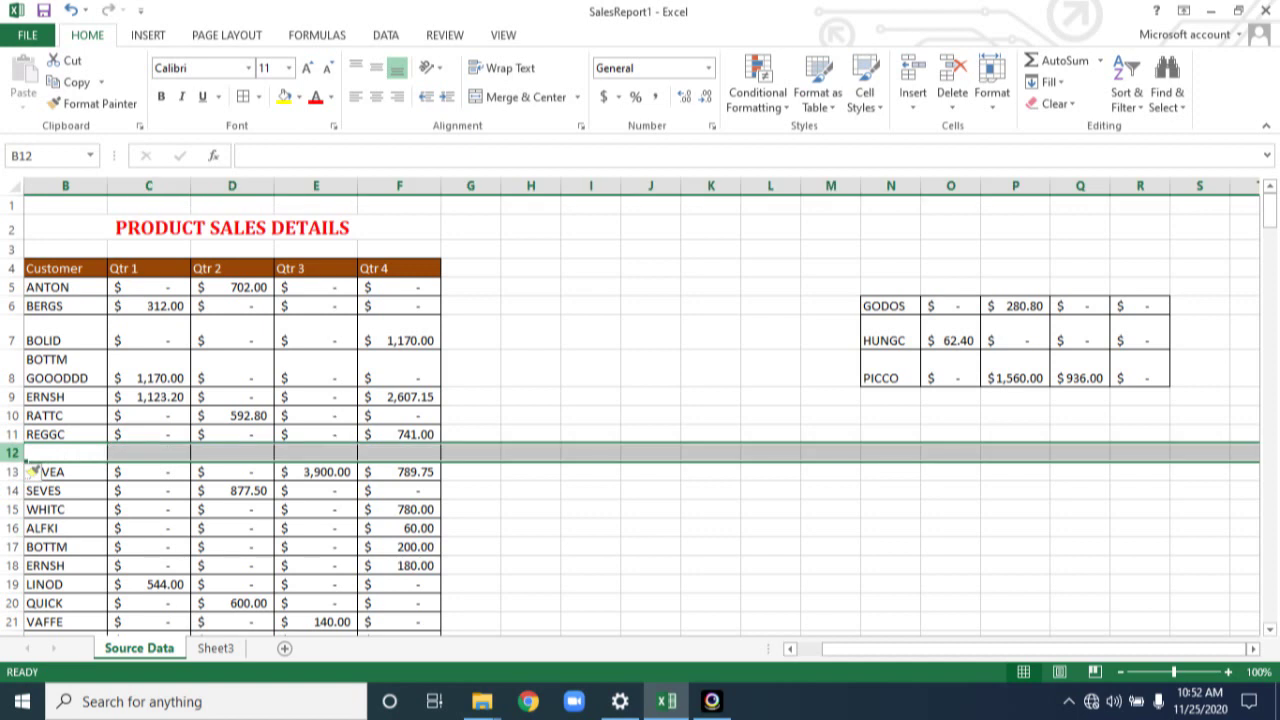
{"action": "right_click", "coordinate": [14, 455]}
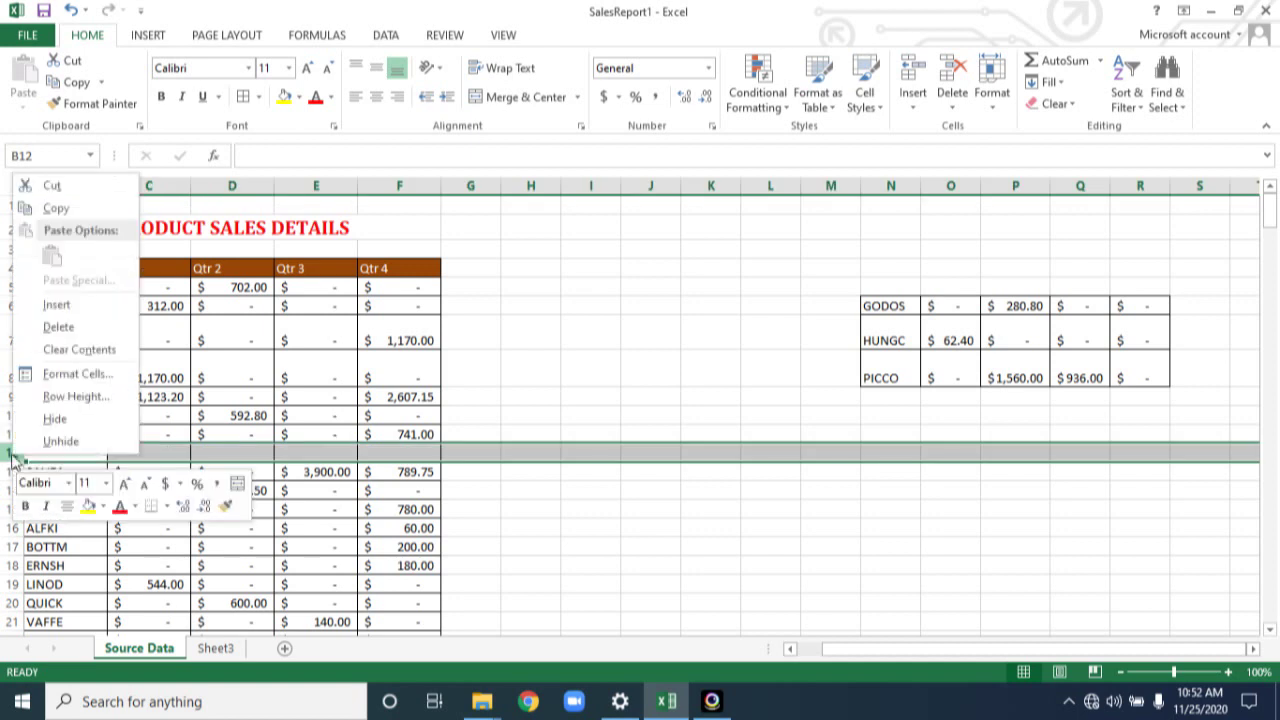
{"action": "left_click", "coordinate": [58, 327]}
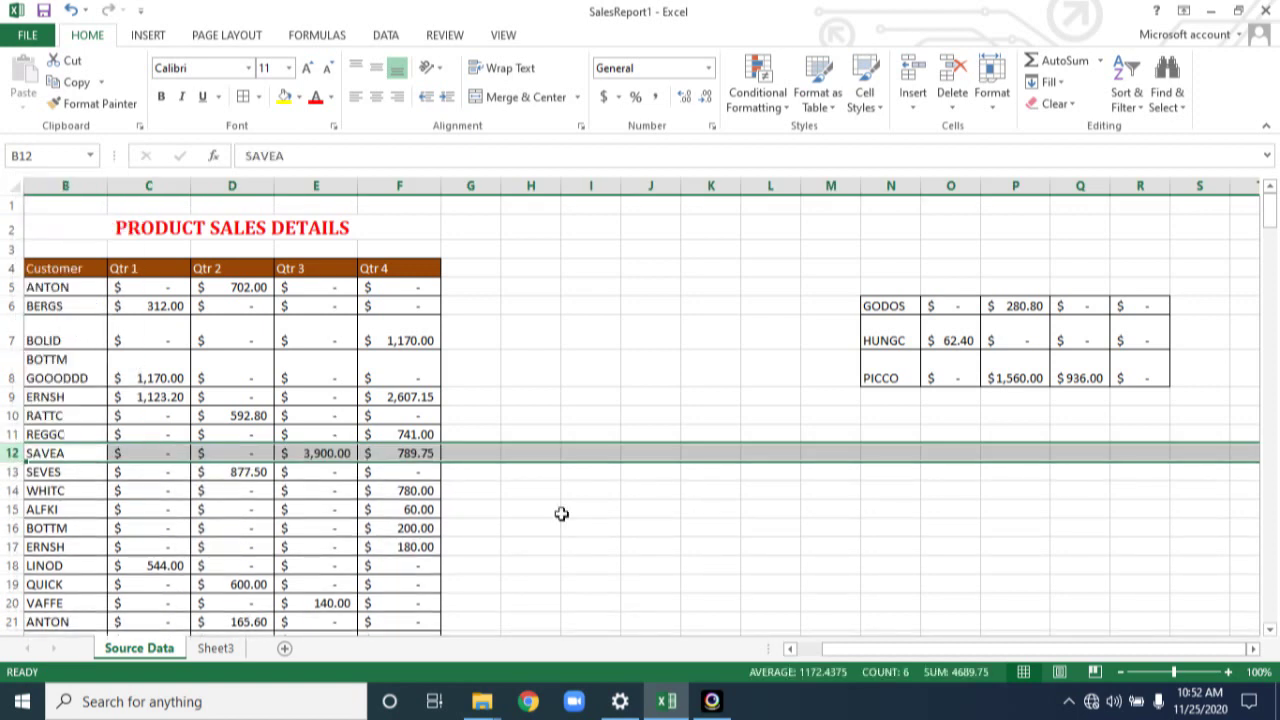
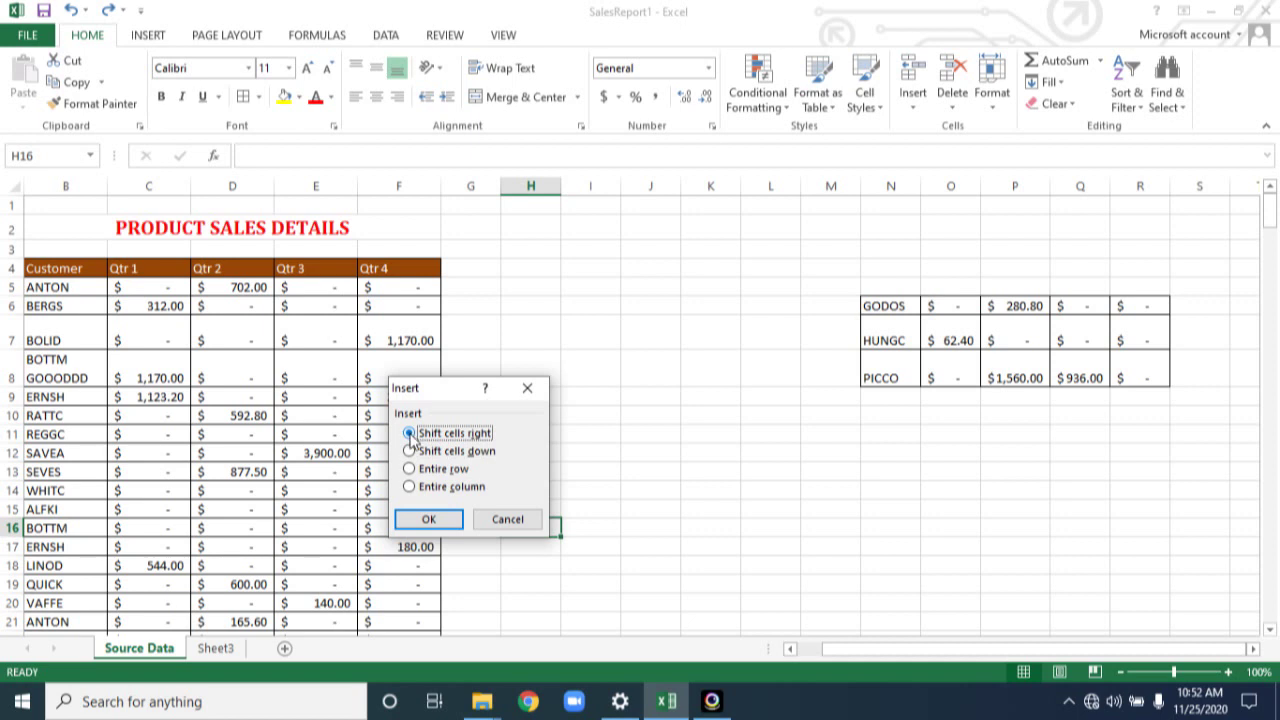
Insert an entire row at cell H16, between the ALFKI and BOTTM rows
{"action": "left_click", "coordinate": [411, 454]}
{"action": "left_click", "coordinate": [410, 469]}
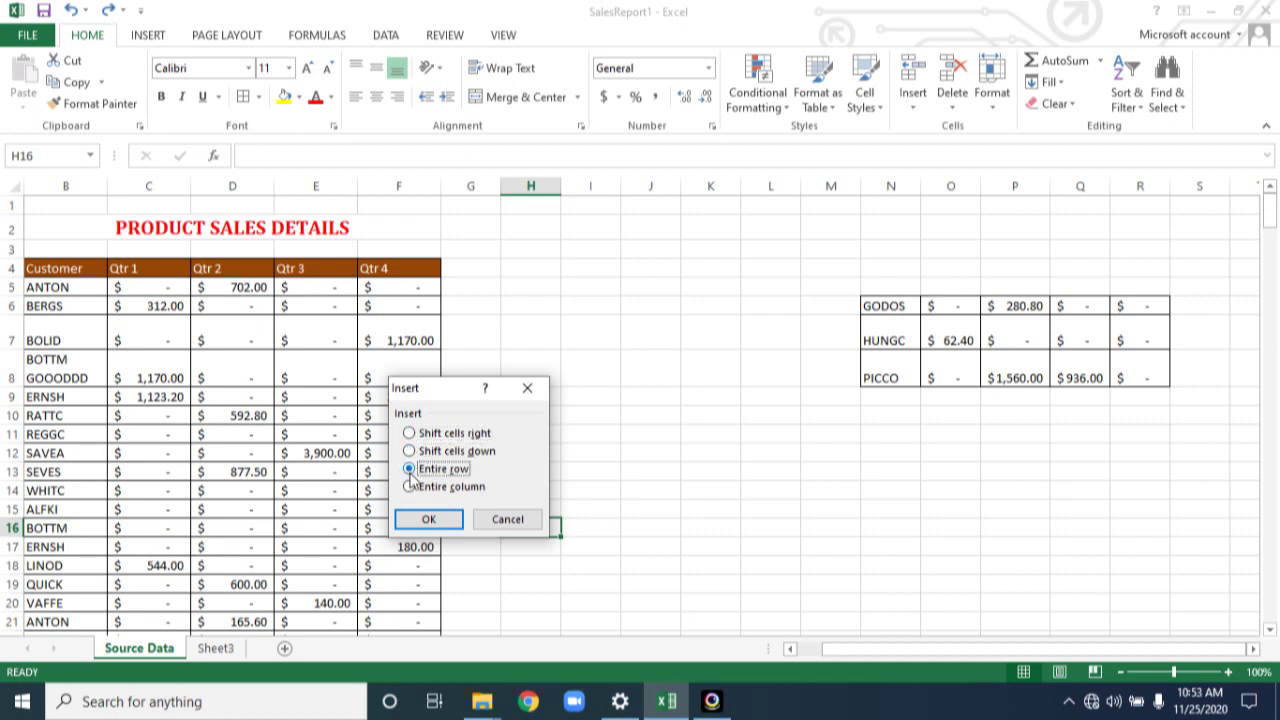
{"action": "left_click", "coordinate": [424, 520]}
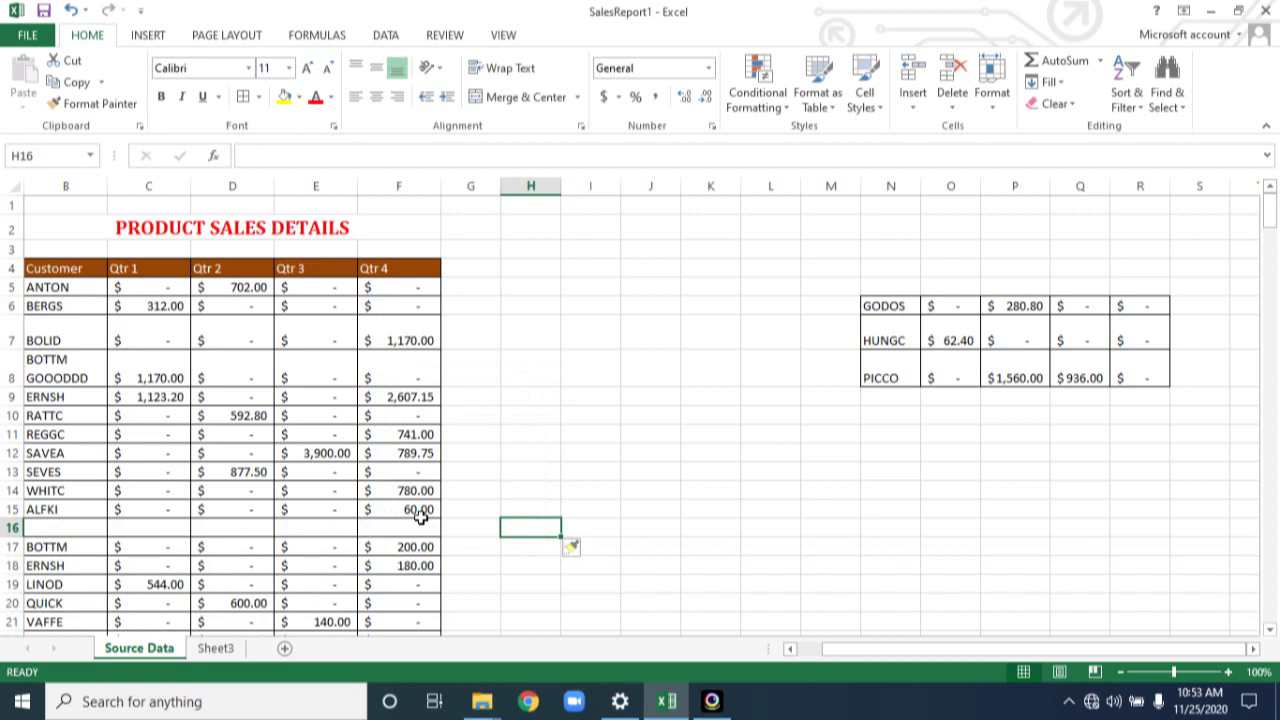
Insert an entire column at cell H16, between the sales table and the copied customer range
{"action": "left_click", "coordinate": [912, 100]}
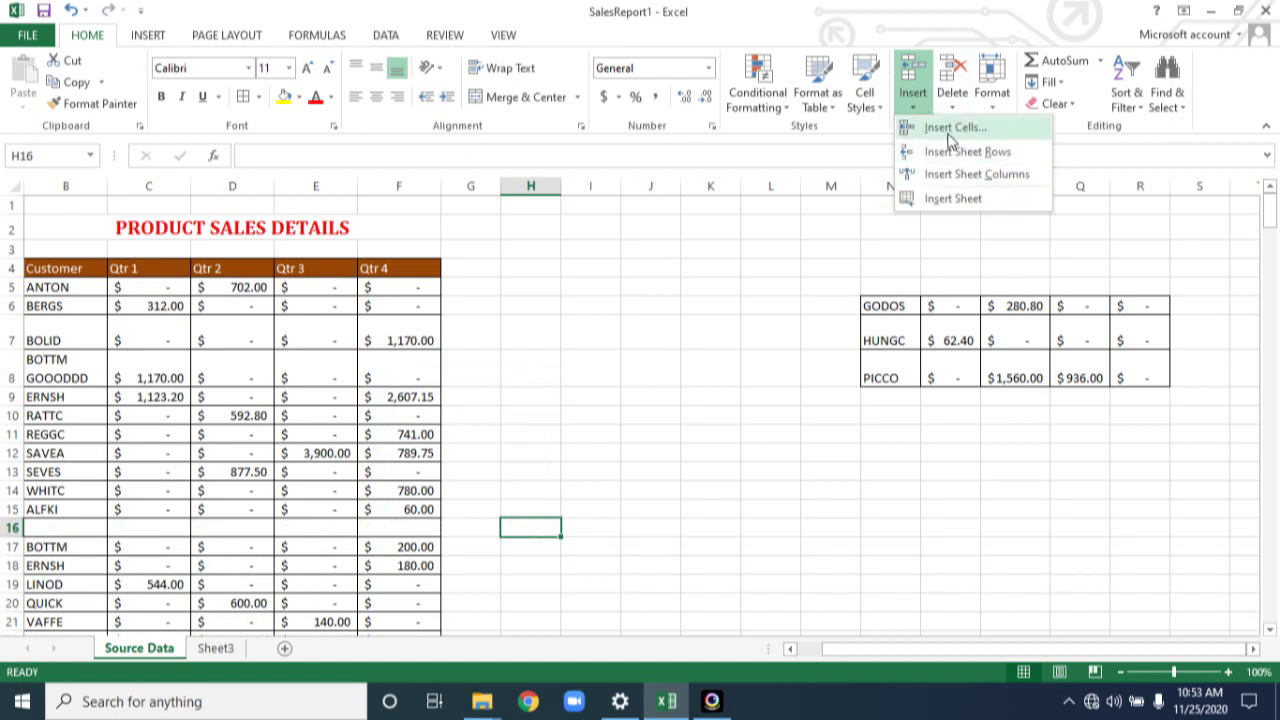
{"action": "left_click", "coordinate": [950, 136]}
{"action": "left_click", "coordinate": [437, 489]}
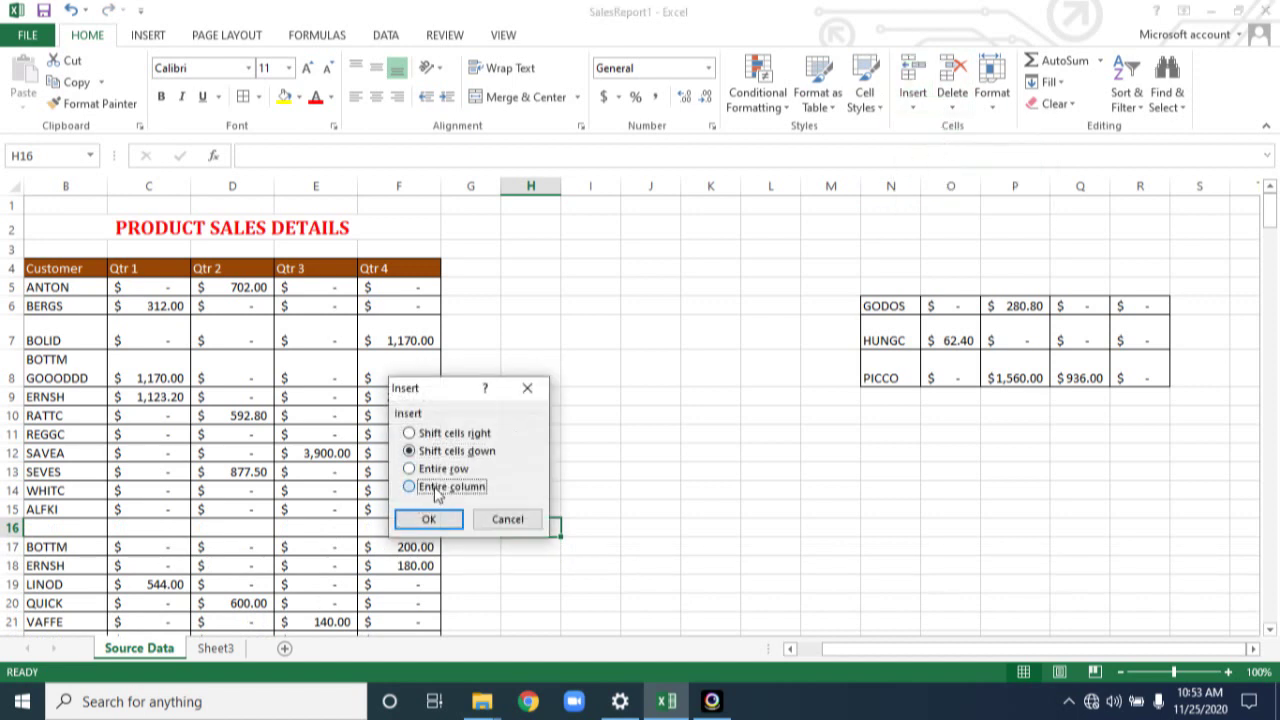
{"action": "left_click", "coordinate": [428, 519]}
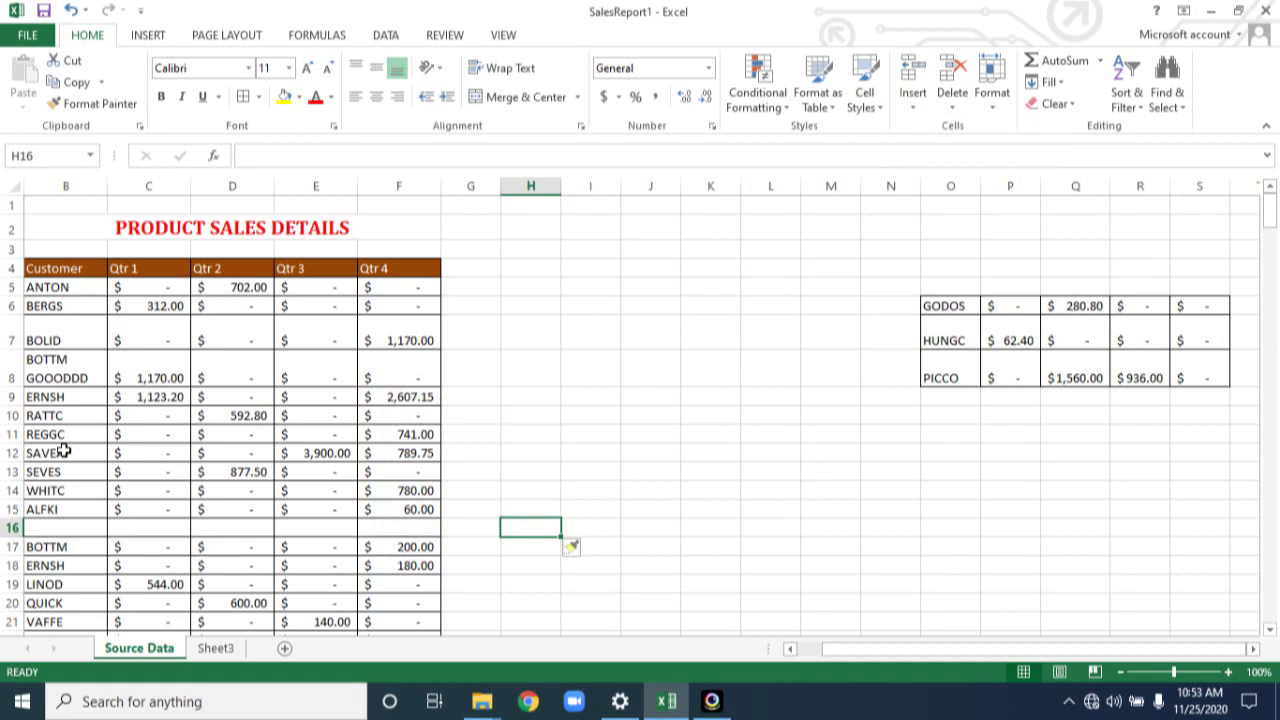
Try inserting an entire column at cell C7, between the Customer and Qtr 1 columns, and undo the insertion
{"action": "left_click", "coordinate": [162, 329]}
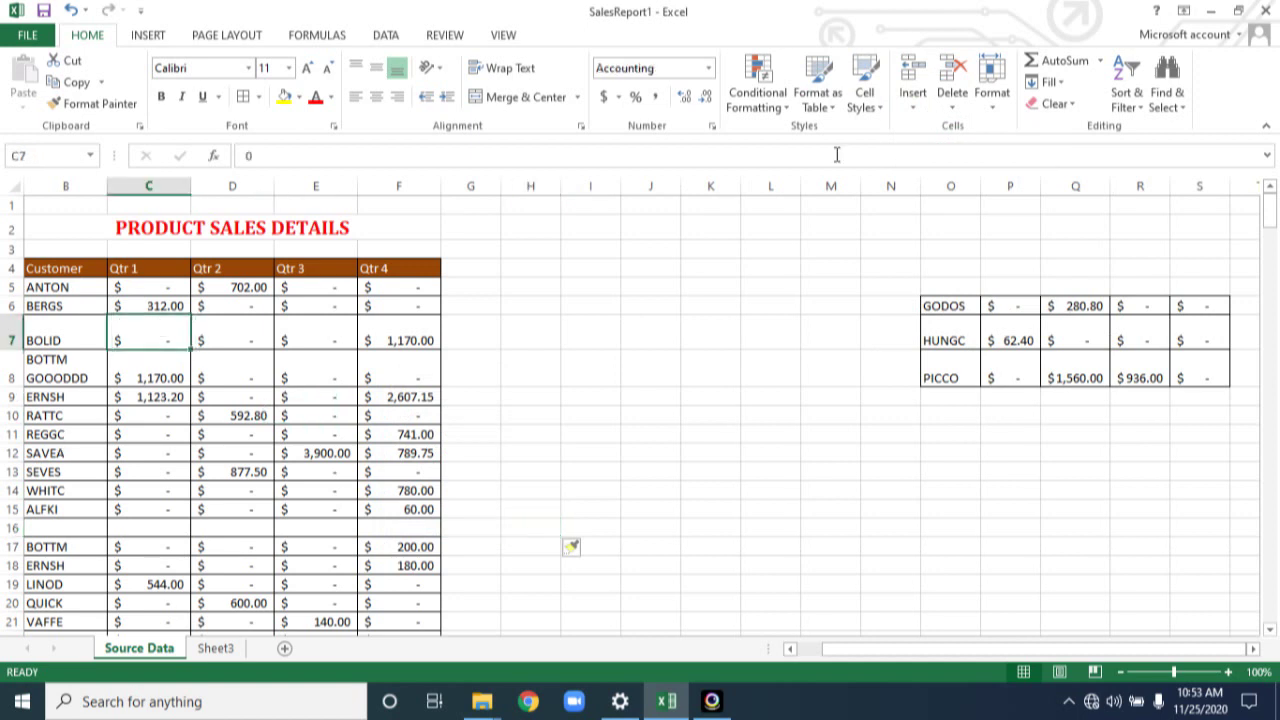
{"action": "left_click", "coordinate": [912, 100]}
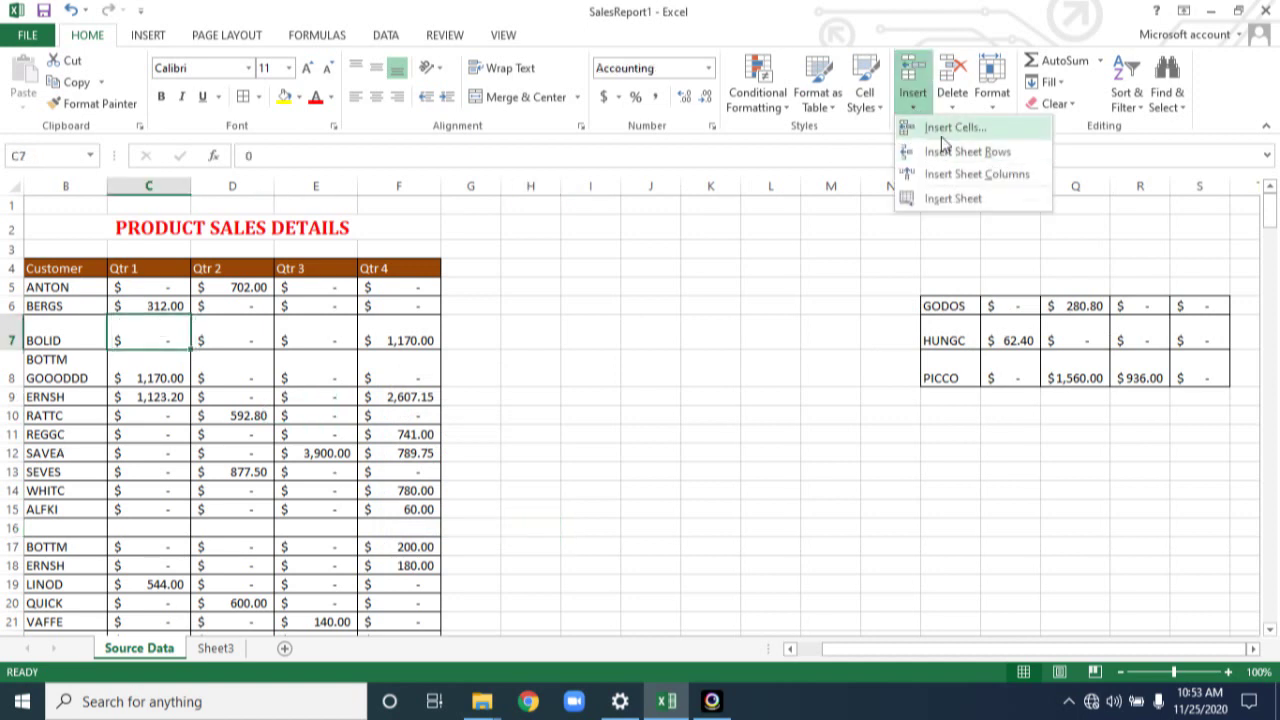
{"action": "left_click", "coordinate": [940, 127]}
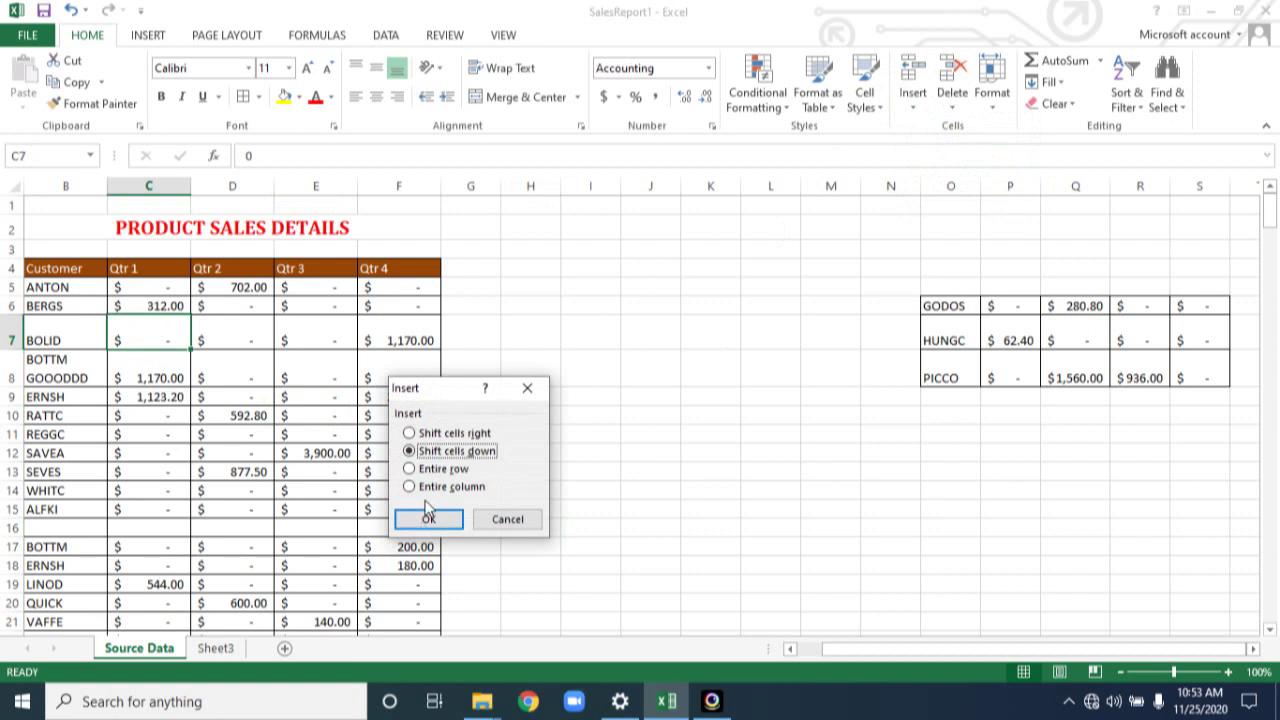
{"action": "left_click", "coordinate": [430, 487]}
{"action": "left_click", "coordinate": [428, 517]}
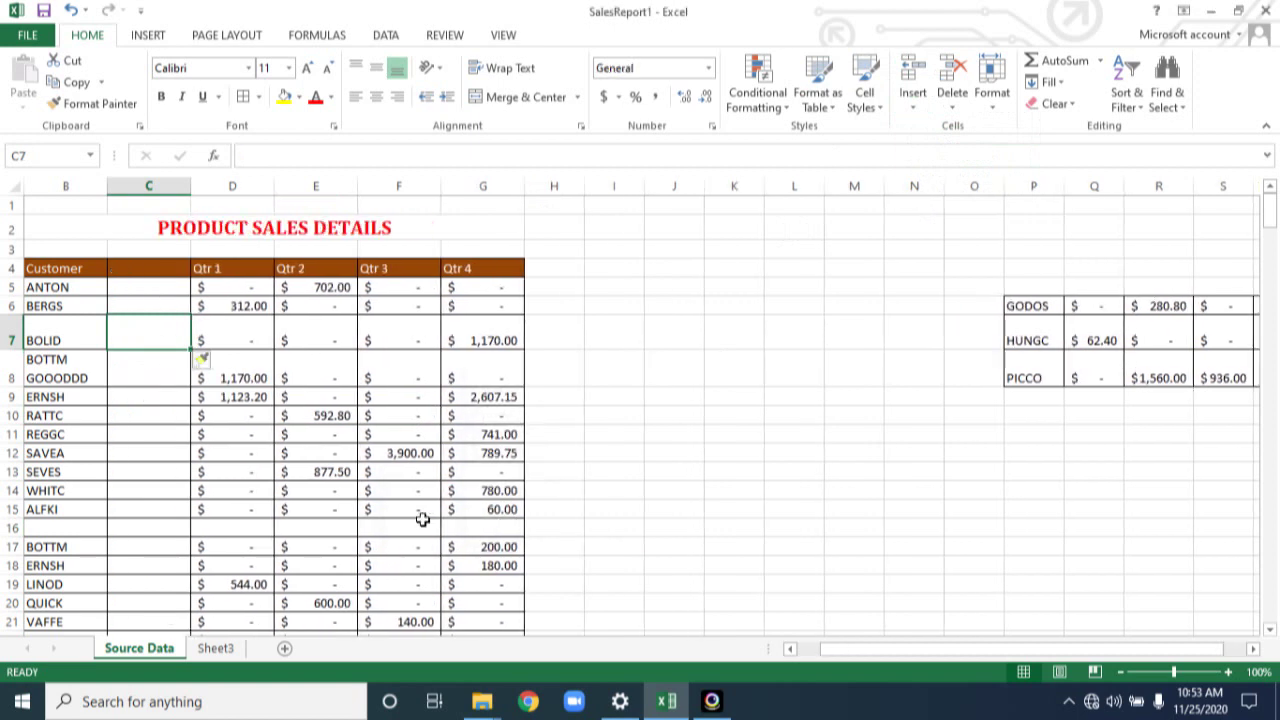
{"action": "key", "text": "ctrl+z"}
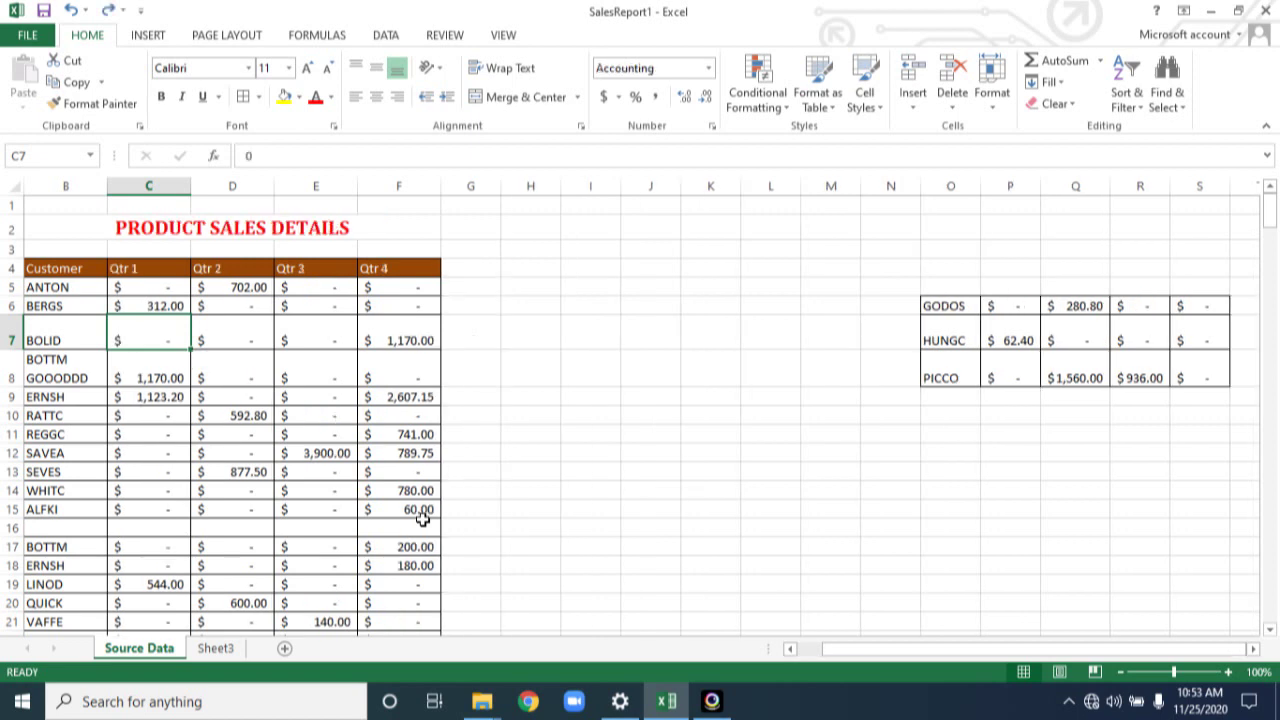
{"action": "left_click", "coordinate": [914, 108]}
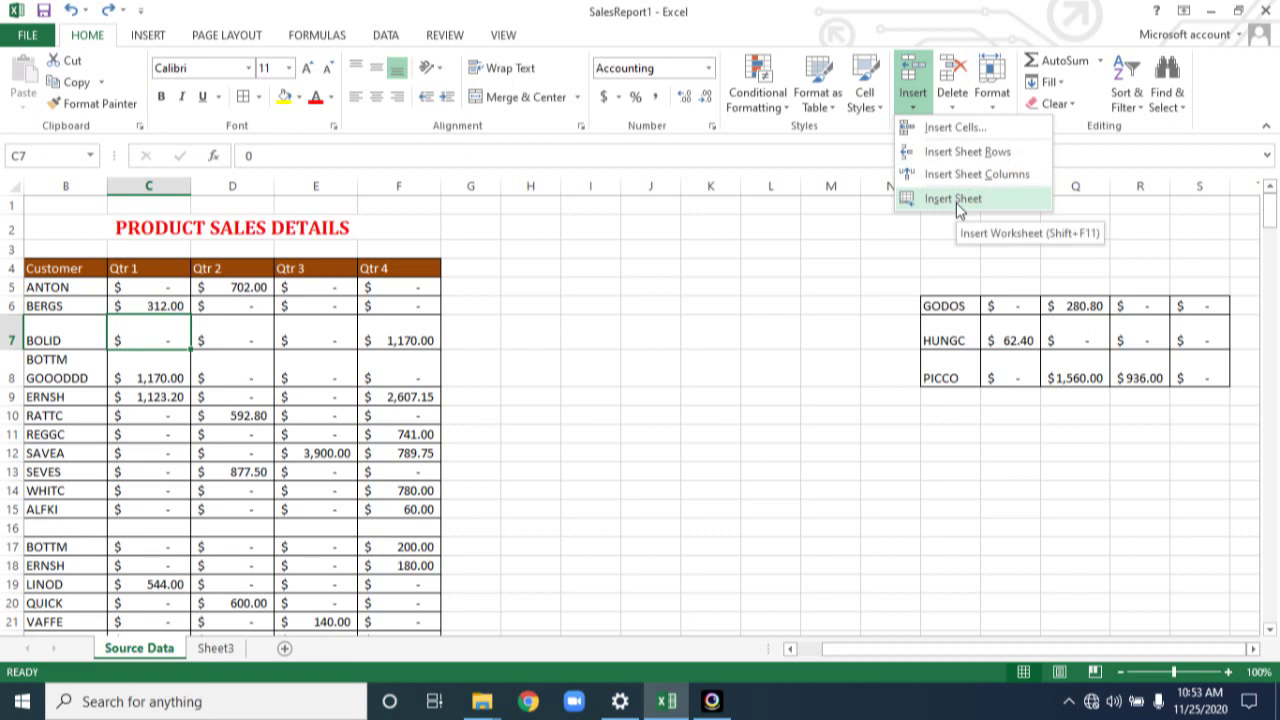
{"action": "left_click", "coordinate": [953, 110]}
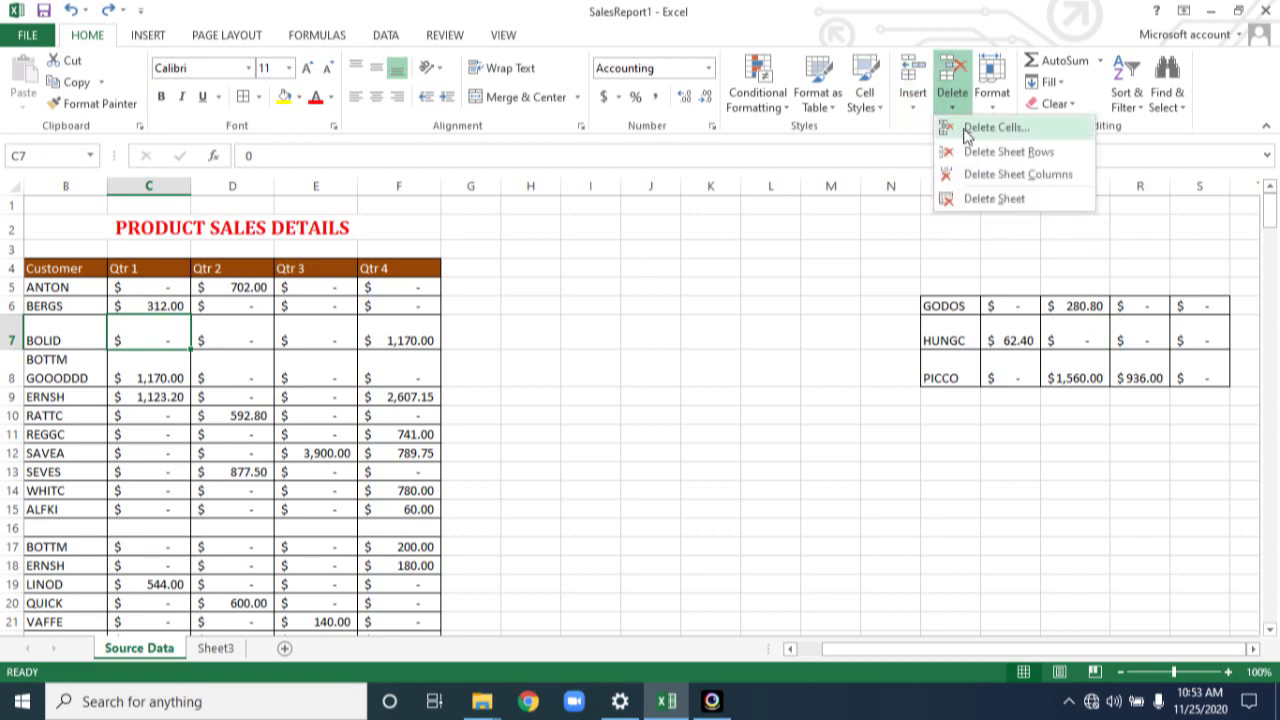
{"action": "left_click", "coordinate": [984, 138]}
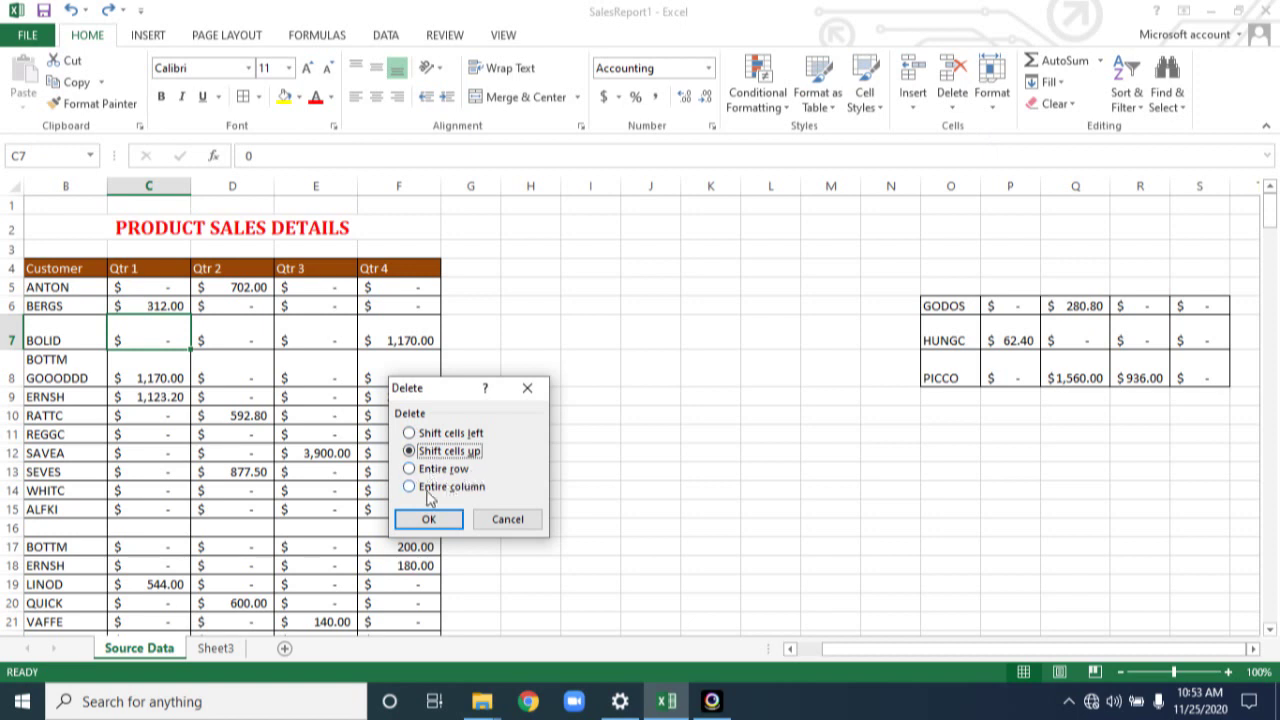
{"action": "left_click", "coordinate": [490, 521]}
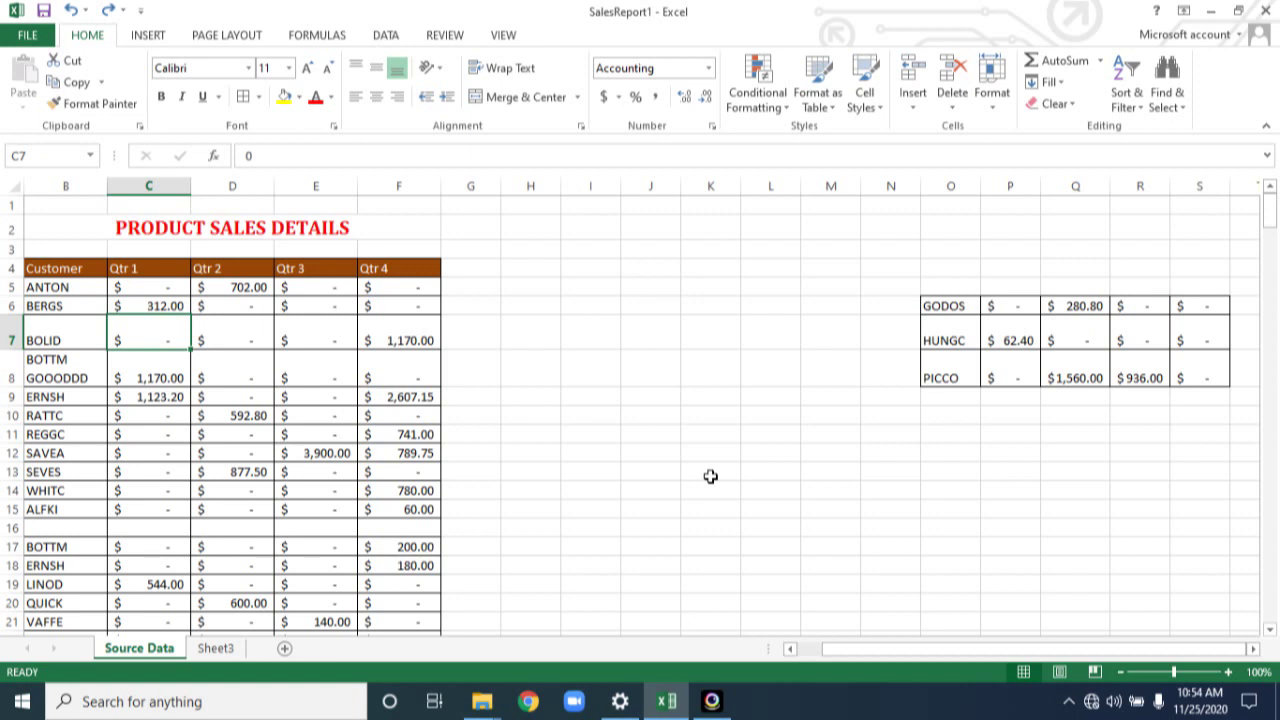
{"action": "left_click", "coordinate": [728, 700]}
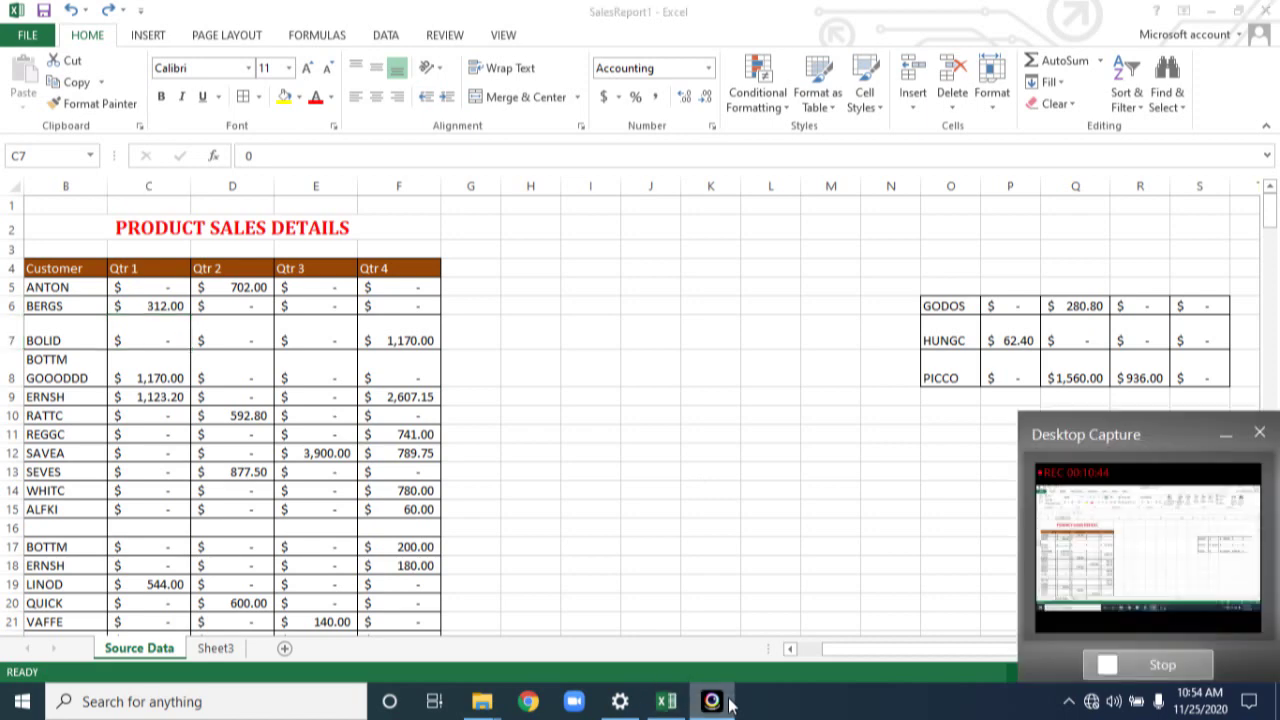